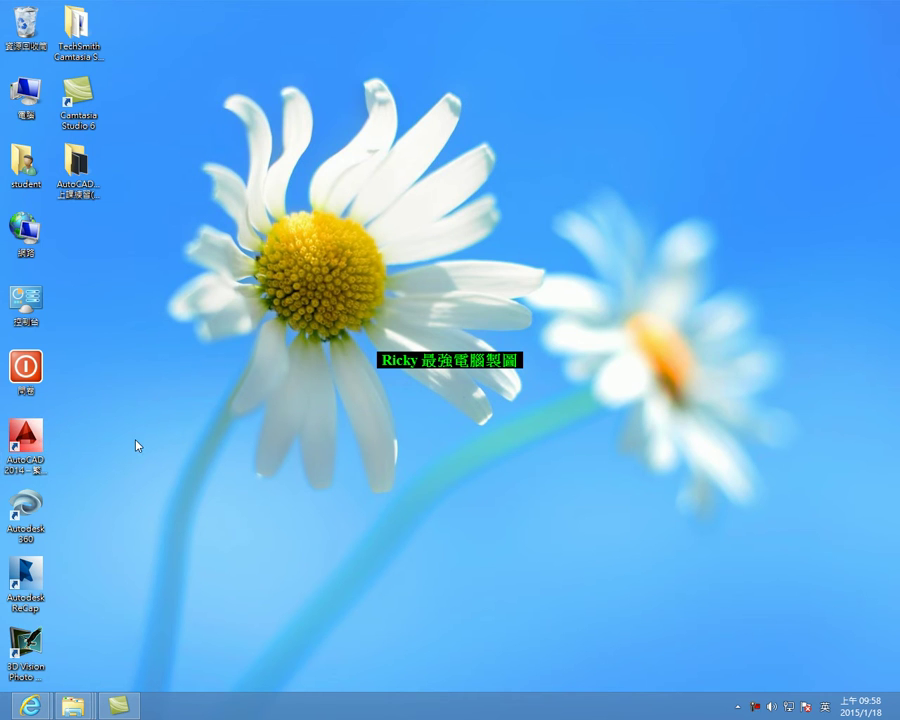
Step: Launch AutoCAD 2014 from its desktop shortcut and dismiss the customer involvement prompt
double_click(34, 440)
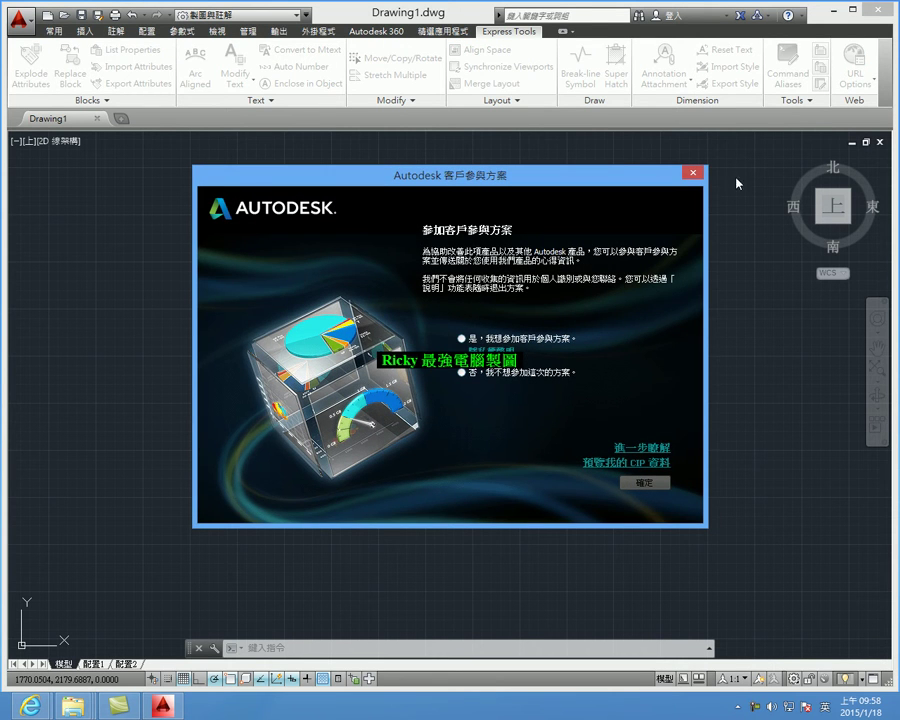
left_click(694, 173)
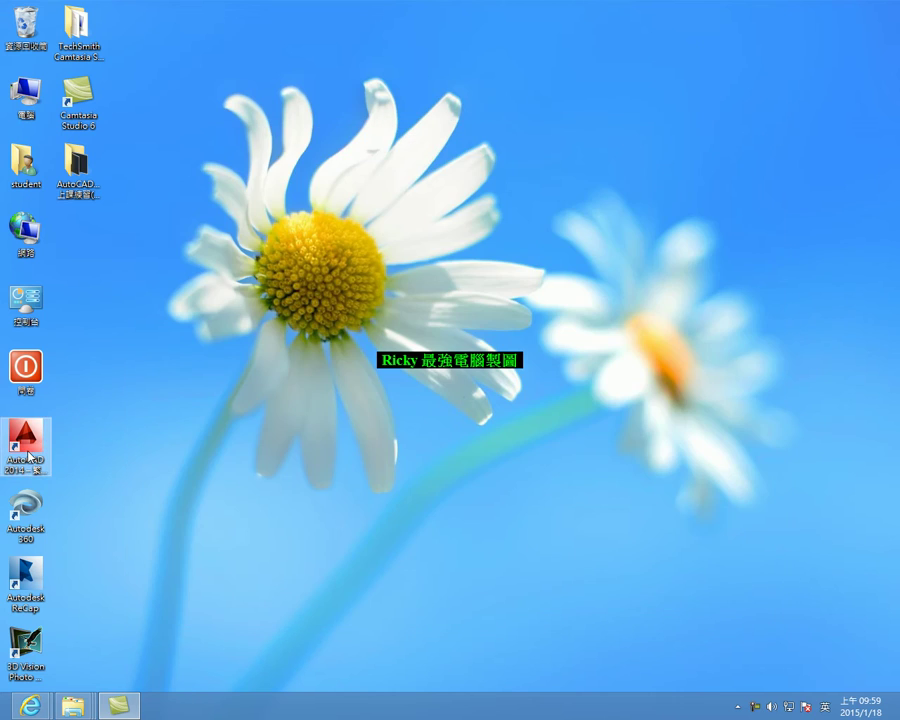
left_click(28, 450)
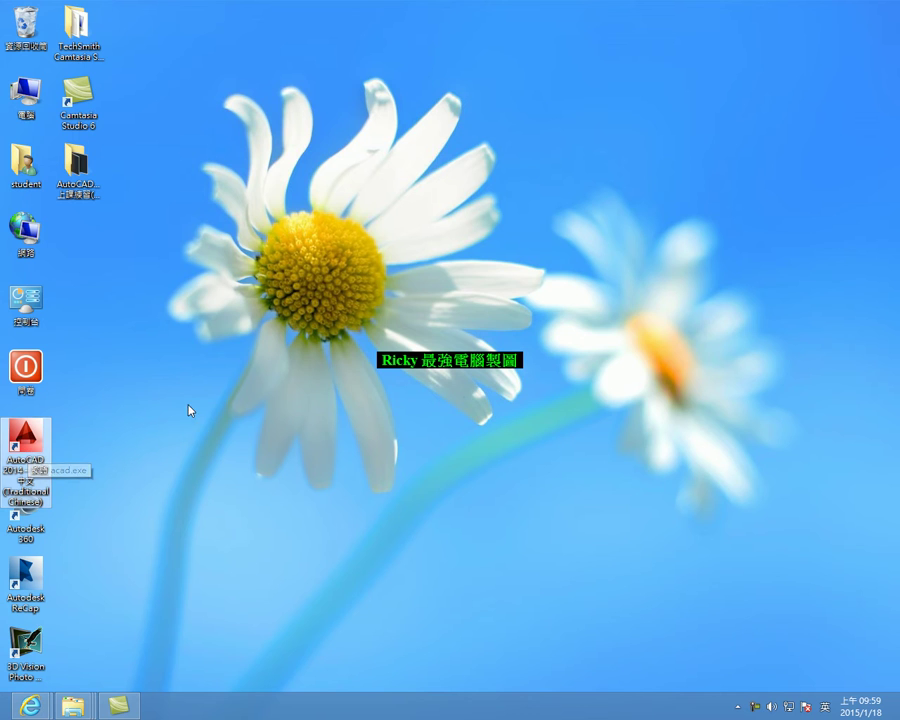
Step: Create a second AutoCAD 2014 shortcut on the desktop
right_click(31, 452)
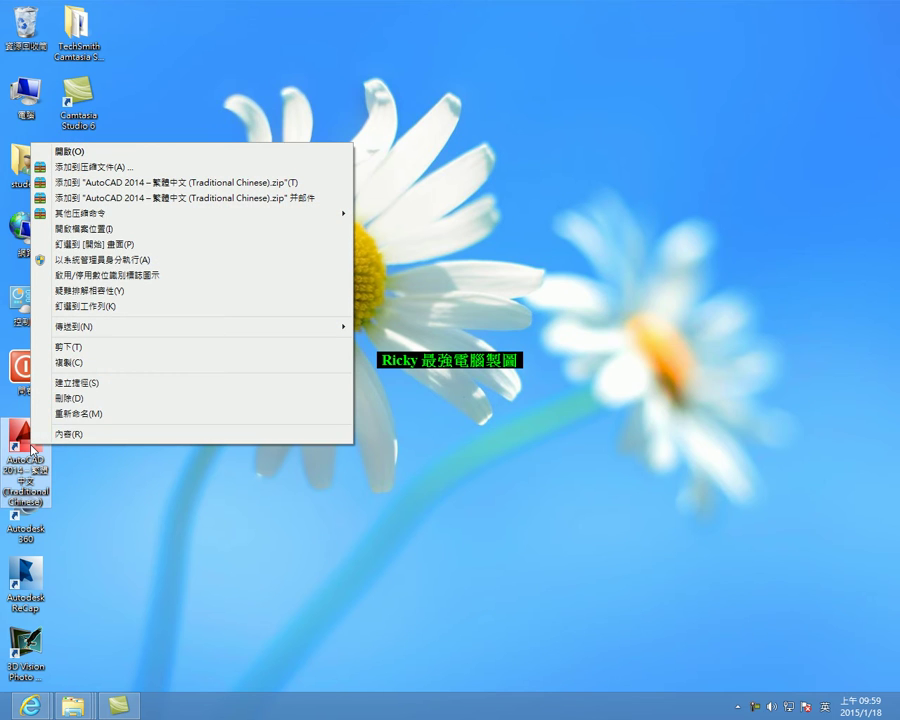
left_click(155, 382)
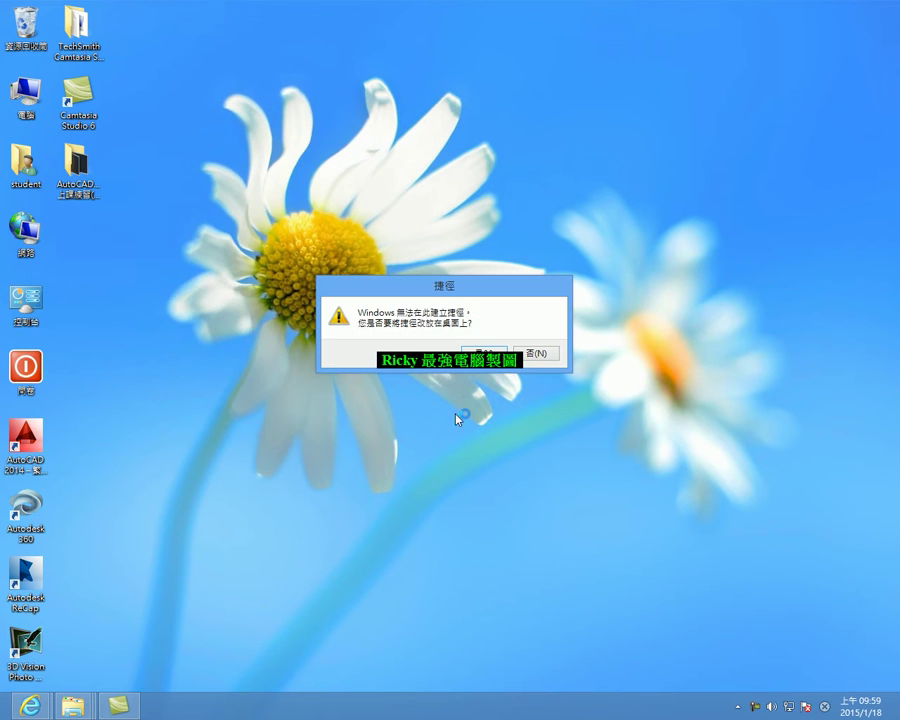
left_click(480, 353)
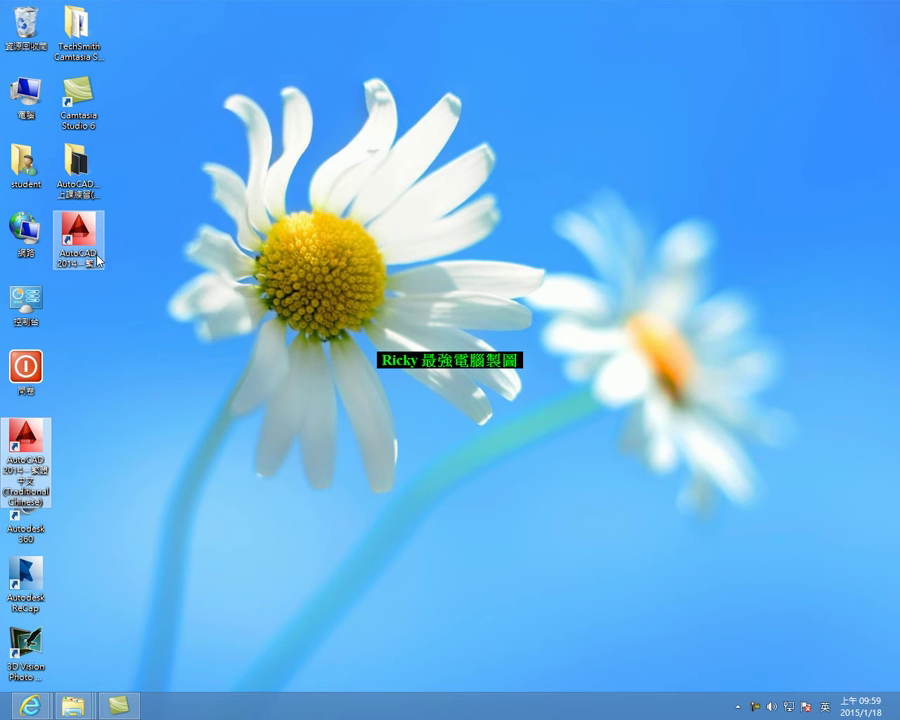
Step: Try renaming the new shortcut after switching the keyboard to Chinese input
right_click(84, 253)
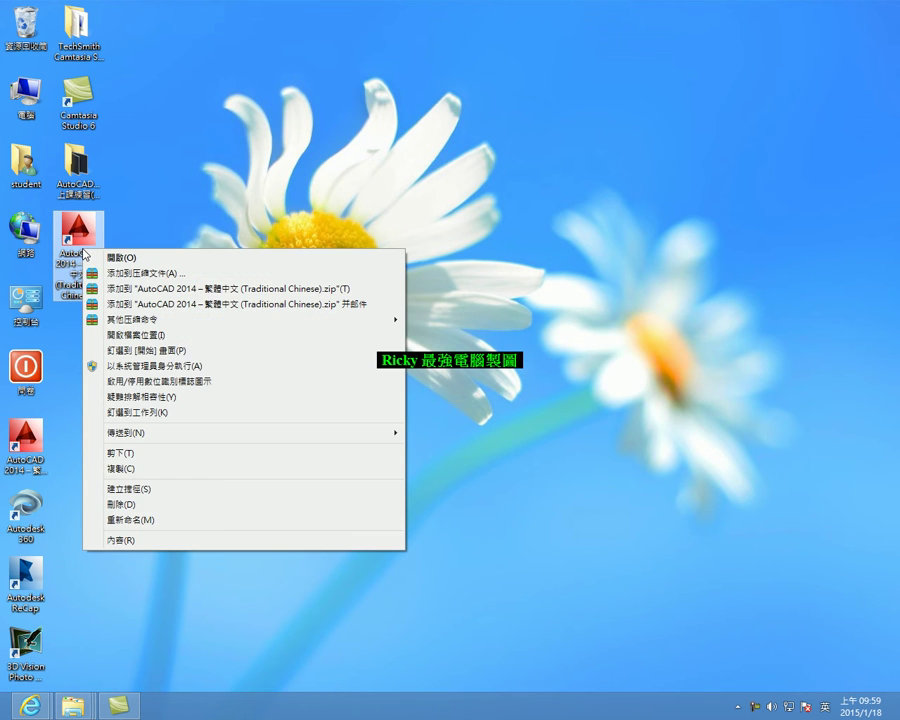
left_click(150, 520)
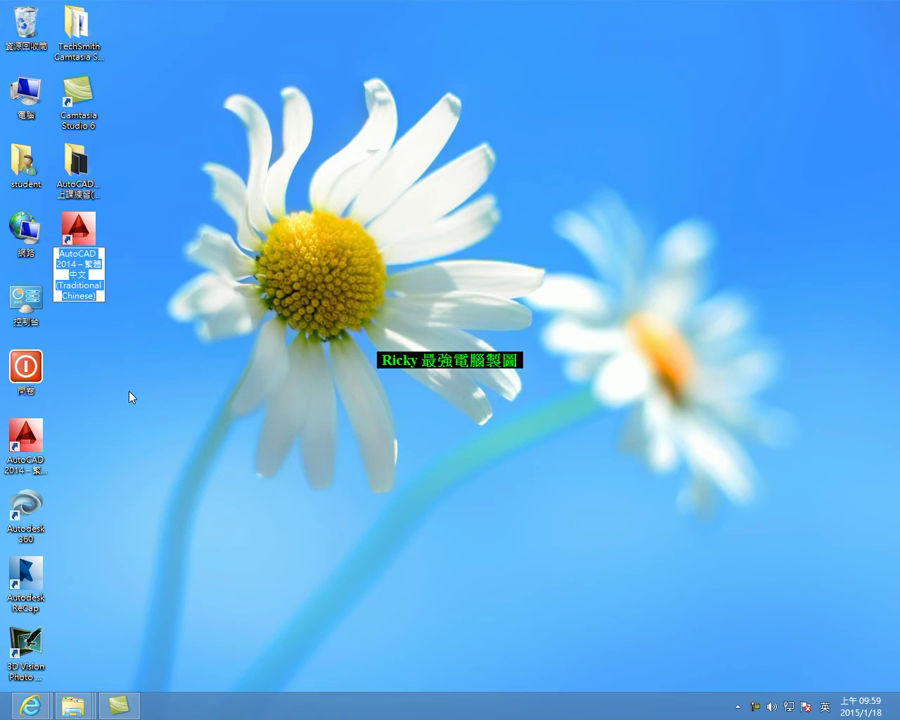
left_click(826, 710)
type("速日っう")
key("Return")
key("Return")
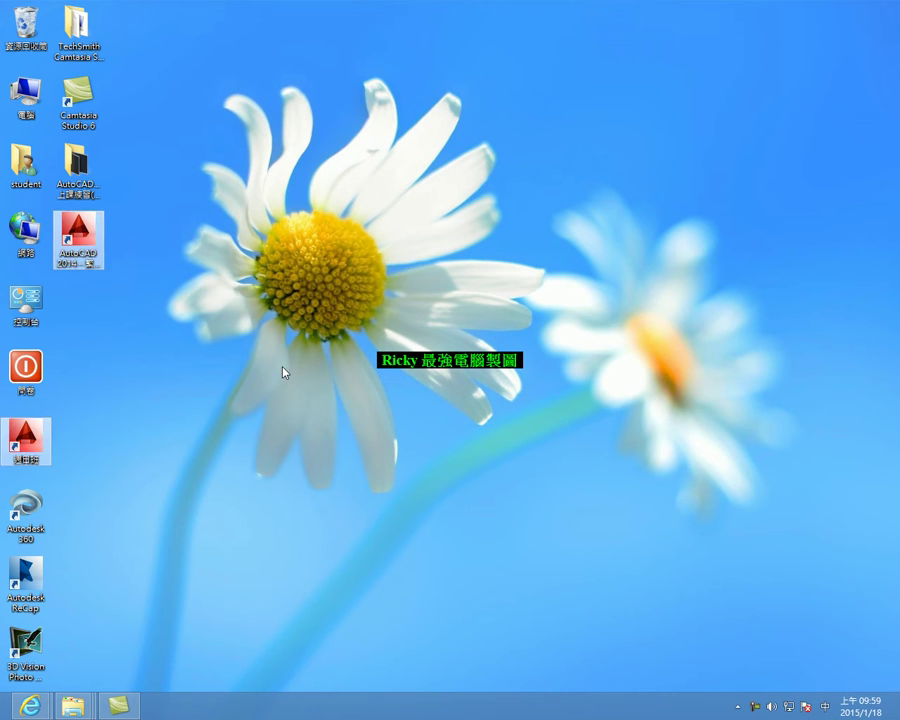
Step: Rename the shortcut to 週日班 and dismiss the item-not-found error
right_click(94, 256)
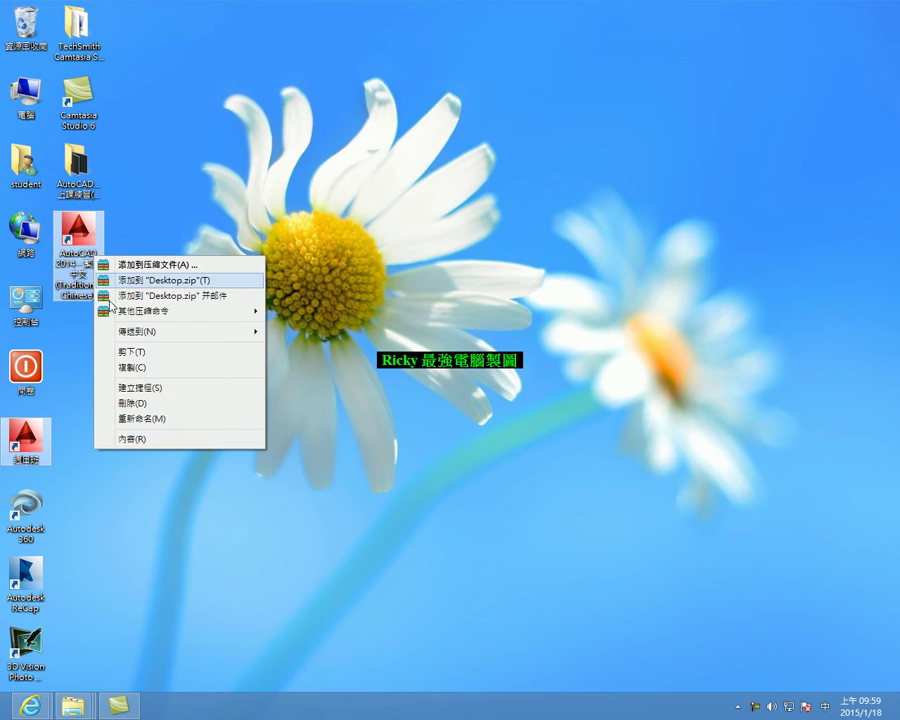
left_click(143, 418)
type("速日ㄅㄢ")
key("space")
key("Return")
key("Return")
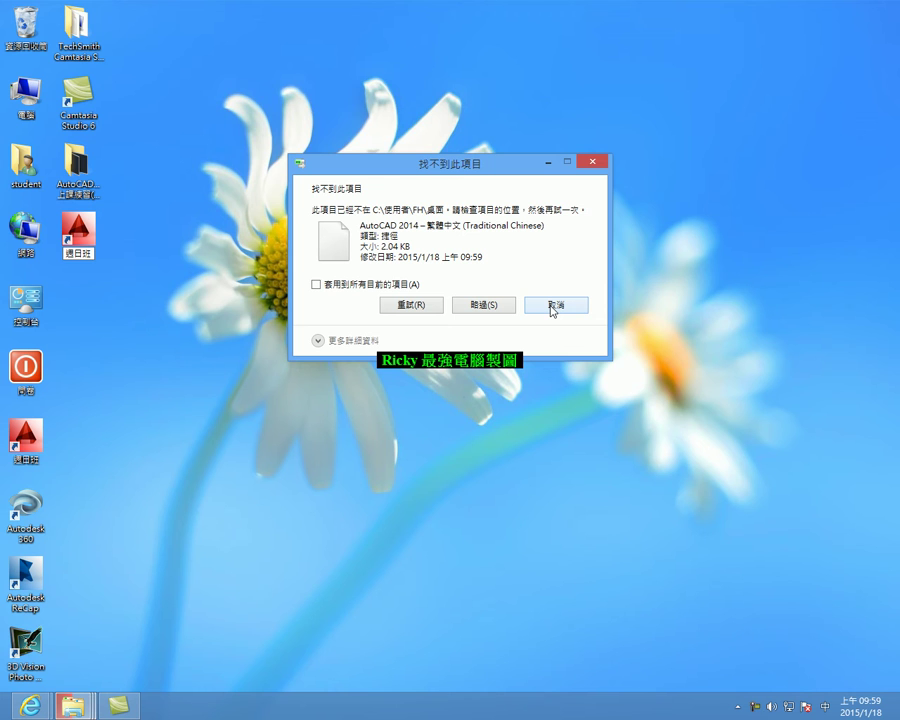
left_click(553, 310)
right_click(88, 250)
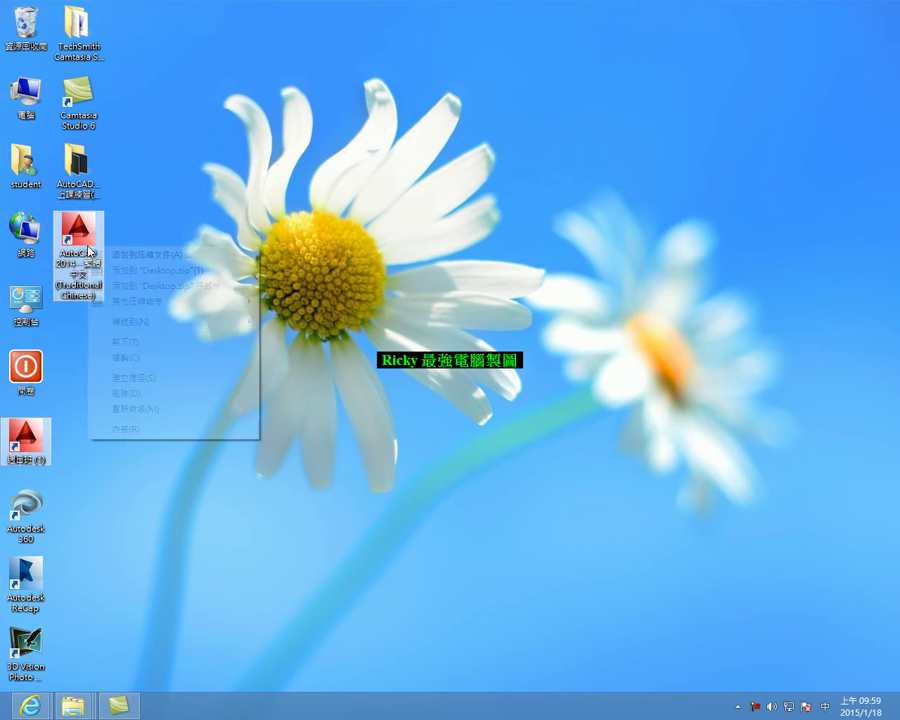
left_click(130, 510)
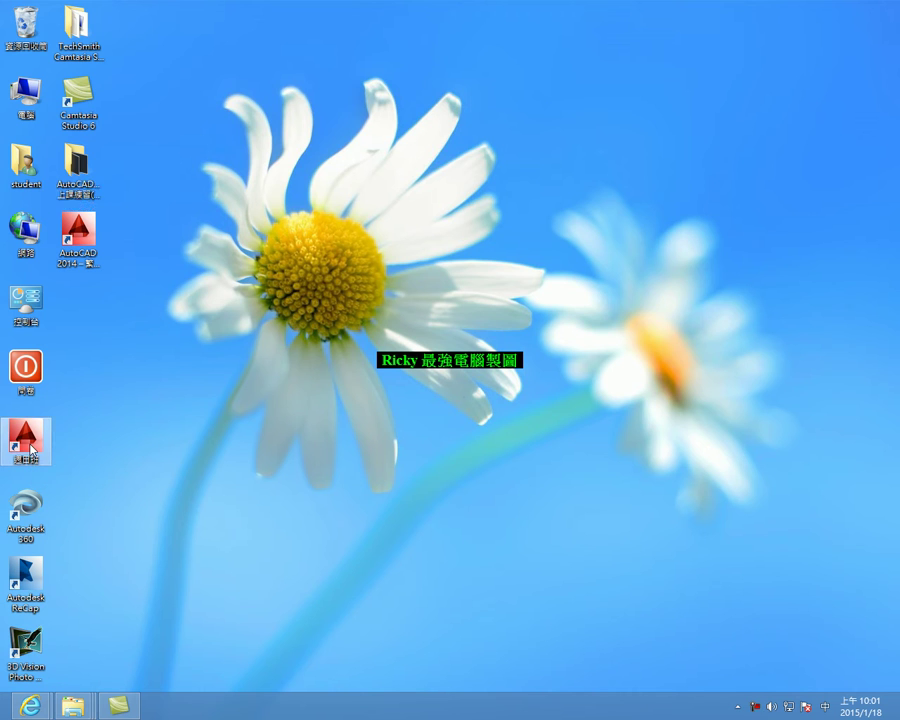
Step: Open the 週日班 shortcut's properties, move the dialog aside, and place the cursor at the end of the target
right_click(33, 452)
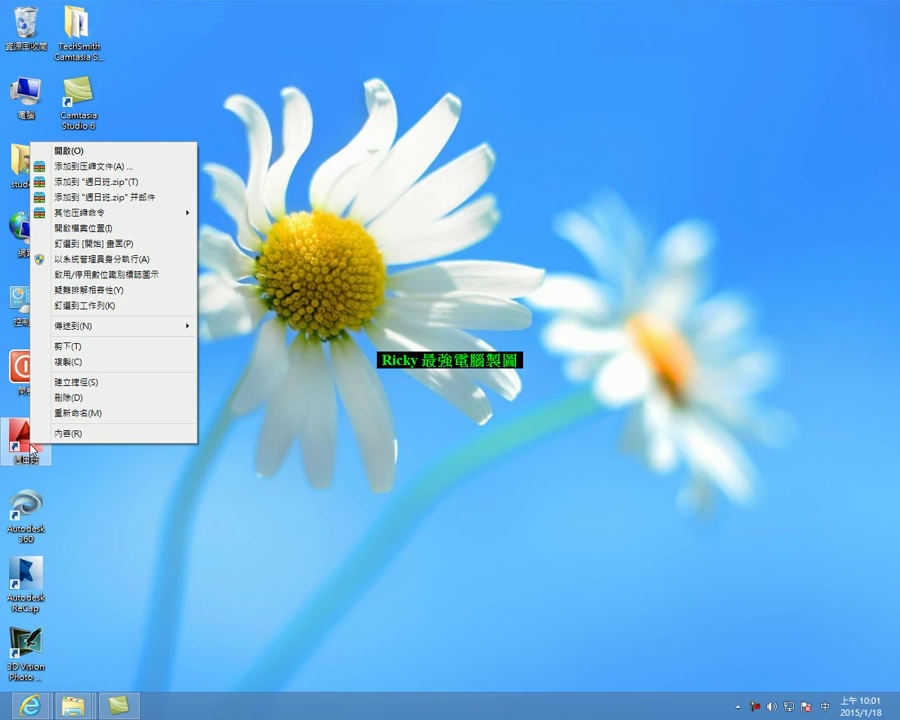
left_click(79, 440)
left_click_drag(207, 295, 346, 206)
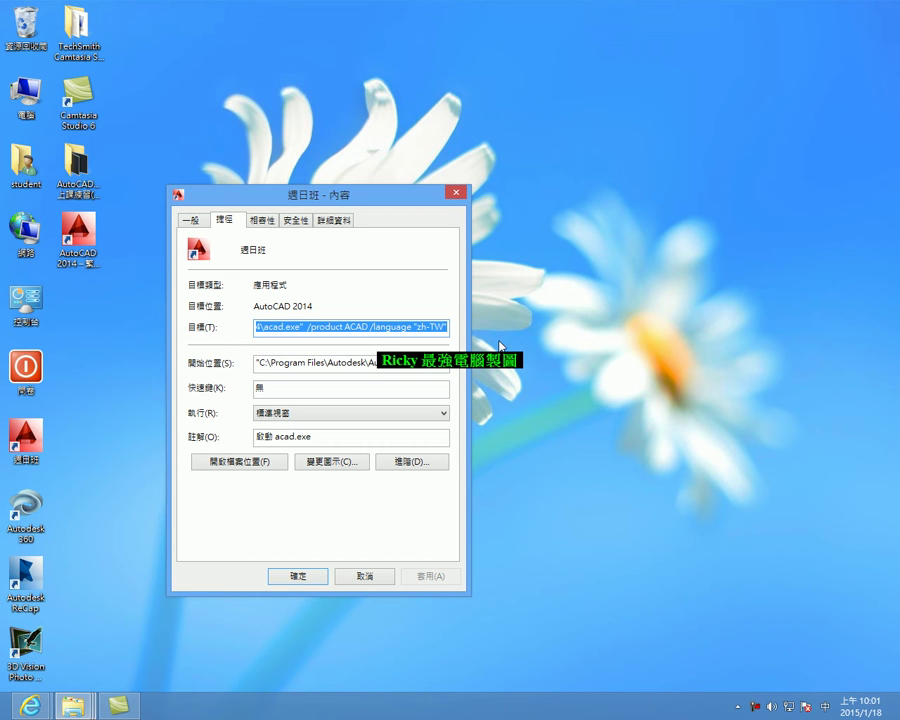
left_click(447, 328)
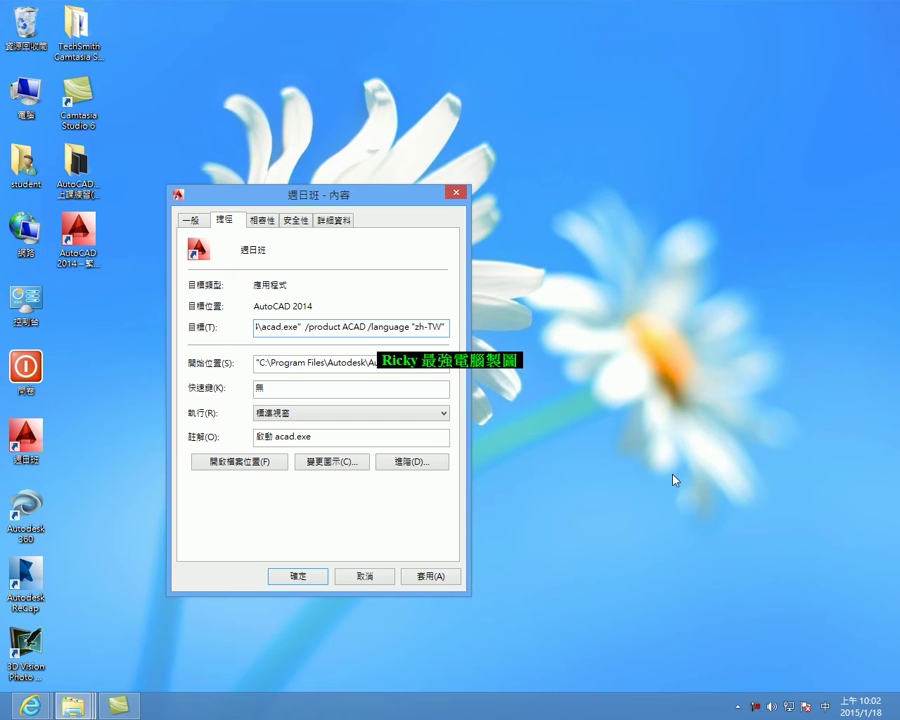
Step: Append the profile switch /p 週日班 to the shortcut's target, copying the name from the name field
left_click(831, 710)
type("/p")
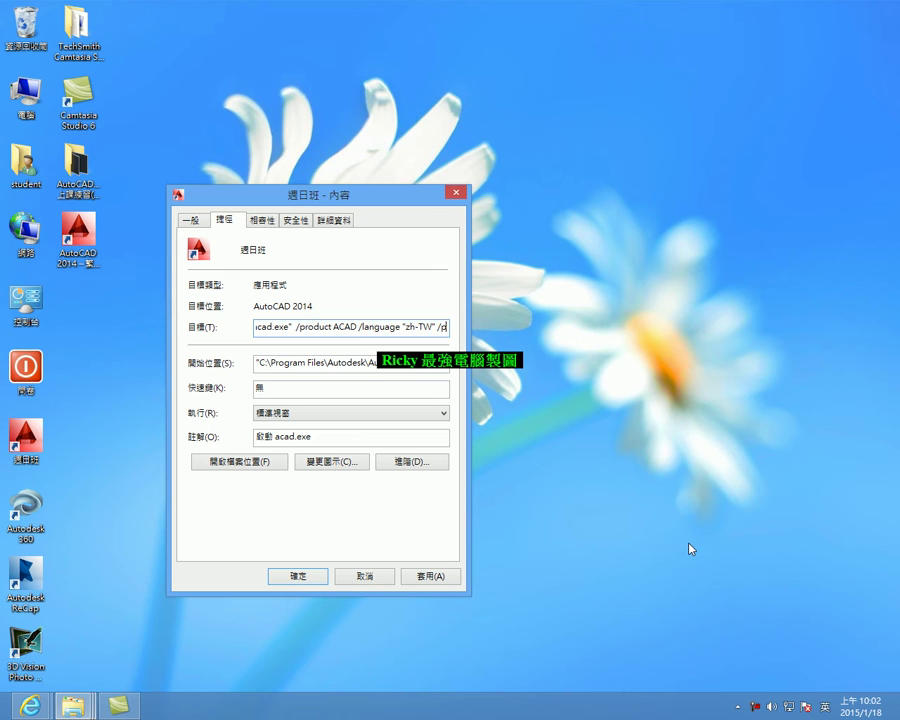
double_click(262, 251)
right_click(258, 250)
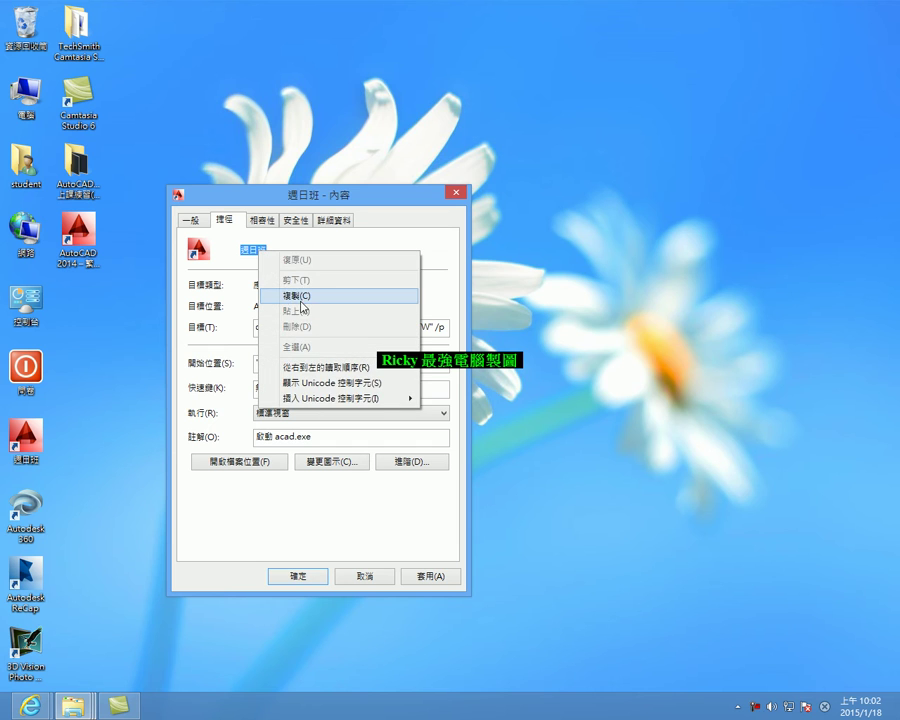
left_click(301, 297)
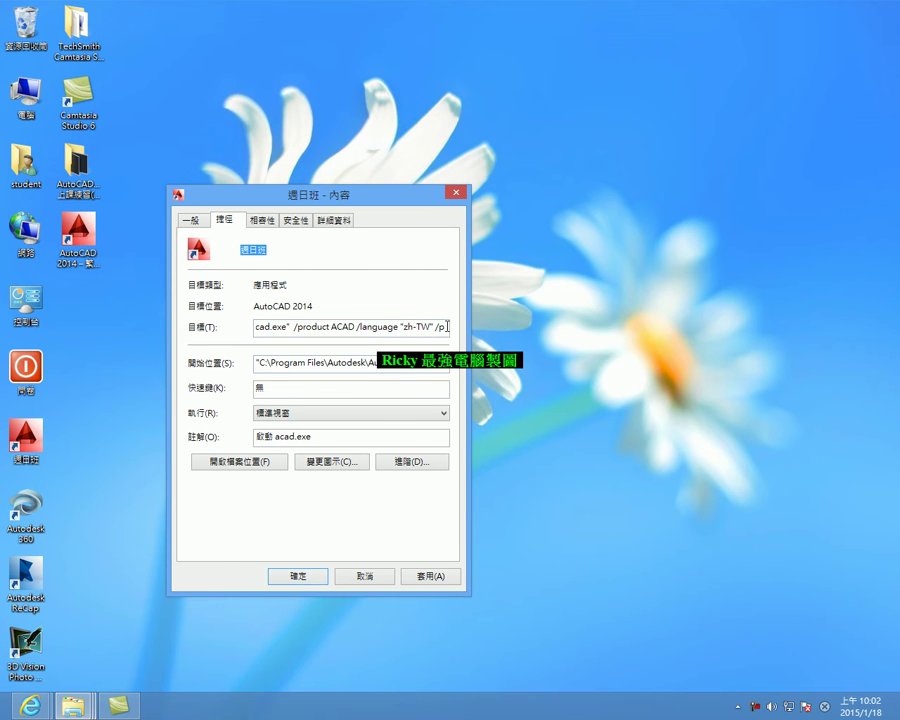
right_click(447, 326)
left_click(503, 386)
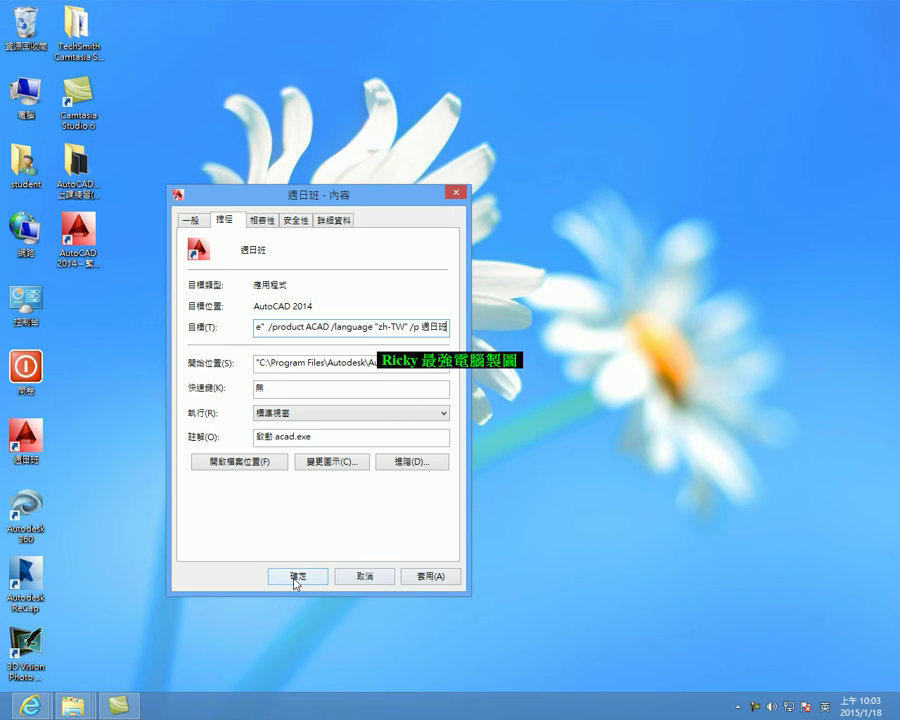
Step: Browse to the Desktop AutoCAD-2D 圖示 icon folder, then cancel the icon change
left_click(334, 463)
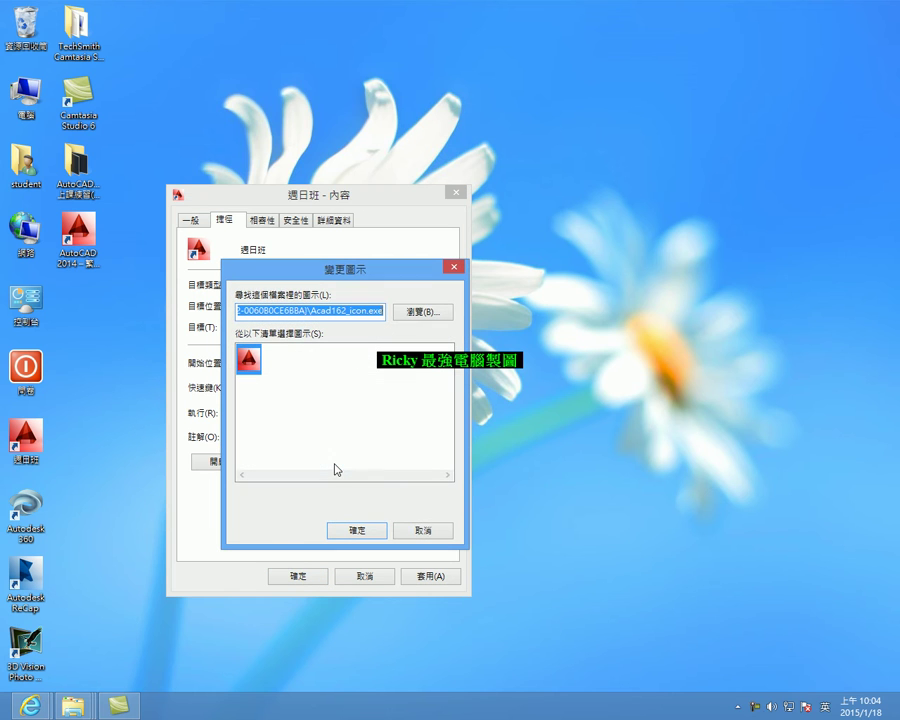
left_click(436, 313)
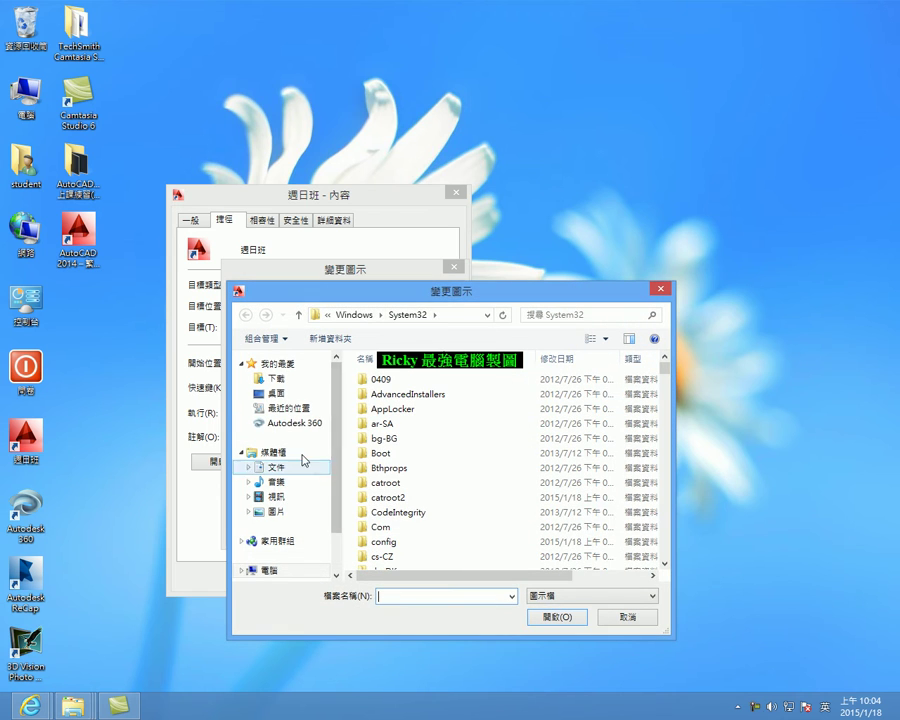
left_click(283, 395)
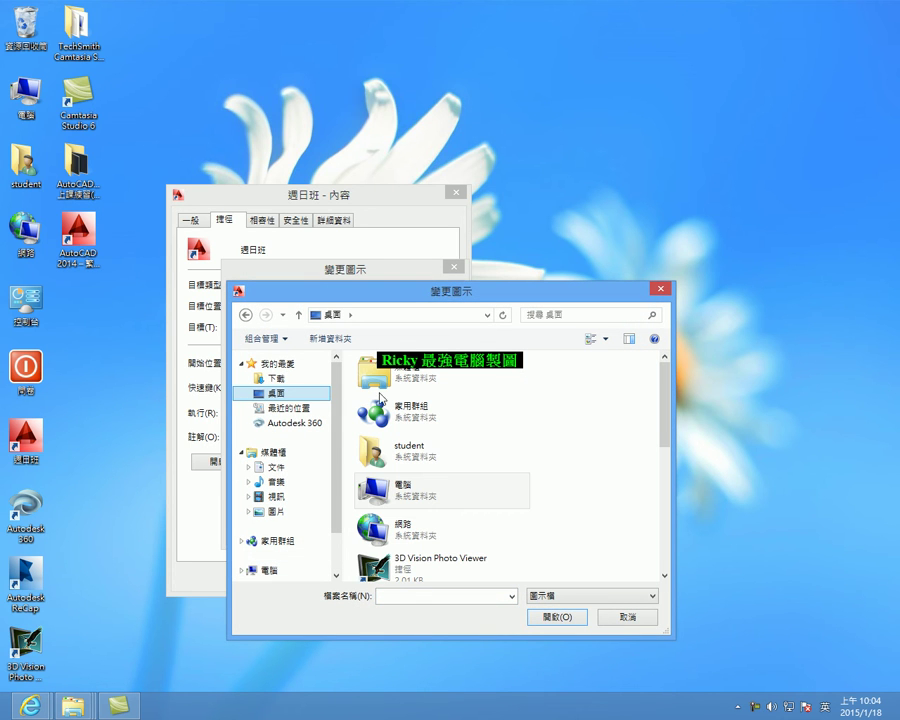
left_click_drag(668, 423, 667, 510)
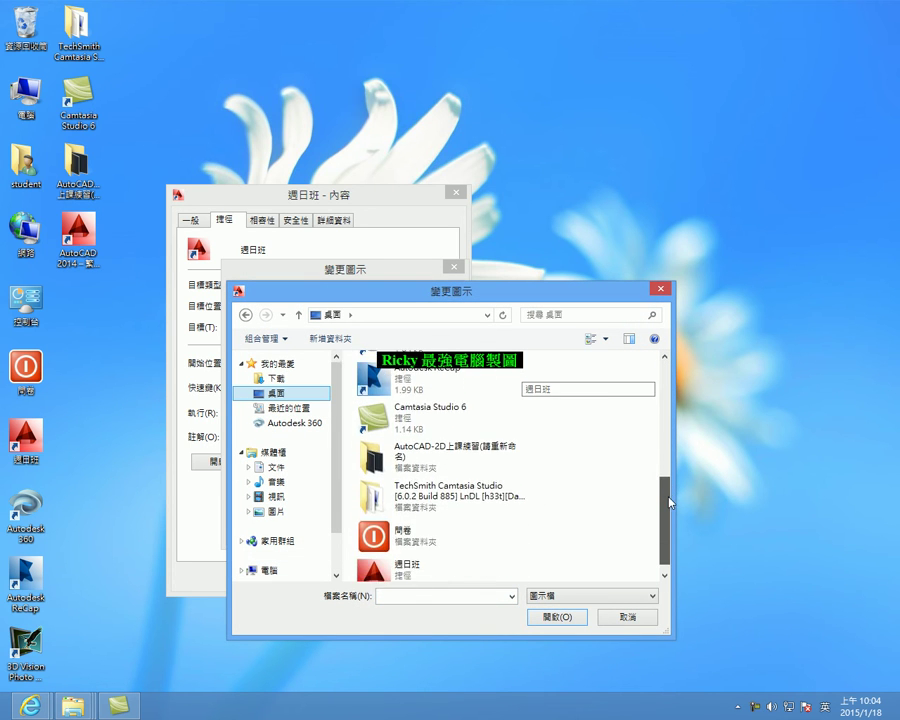
double_click(383, 458)
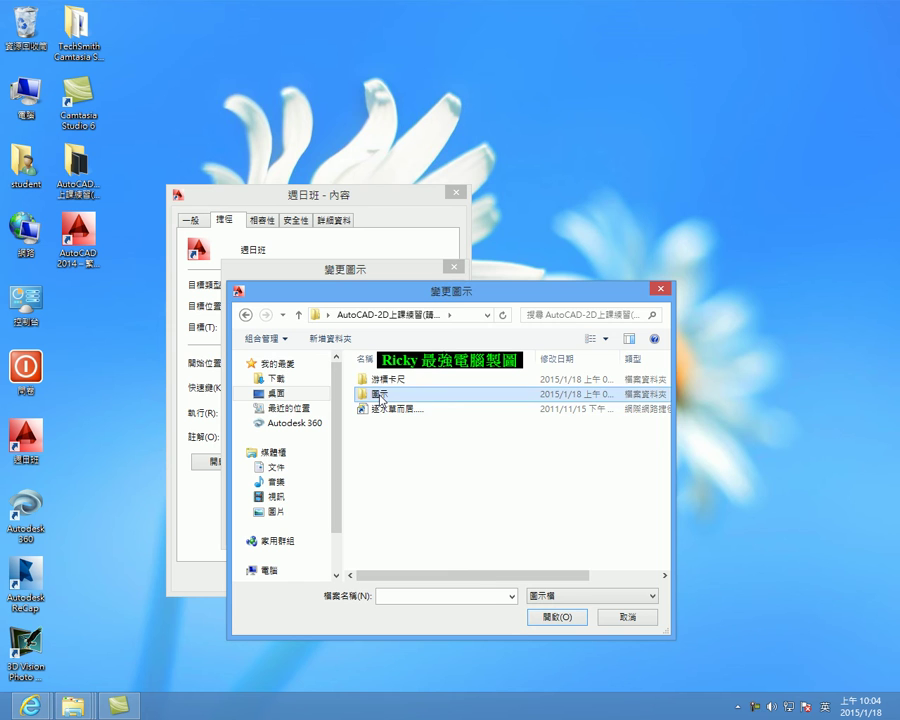
double_click(380, 400)
left_click_drag(665, 368, 674, 422)
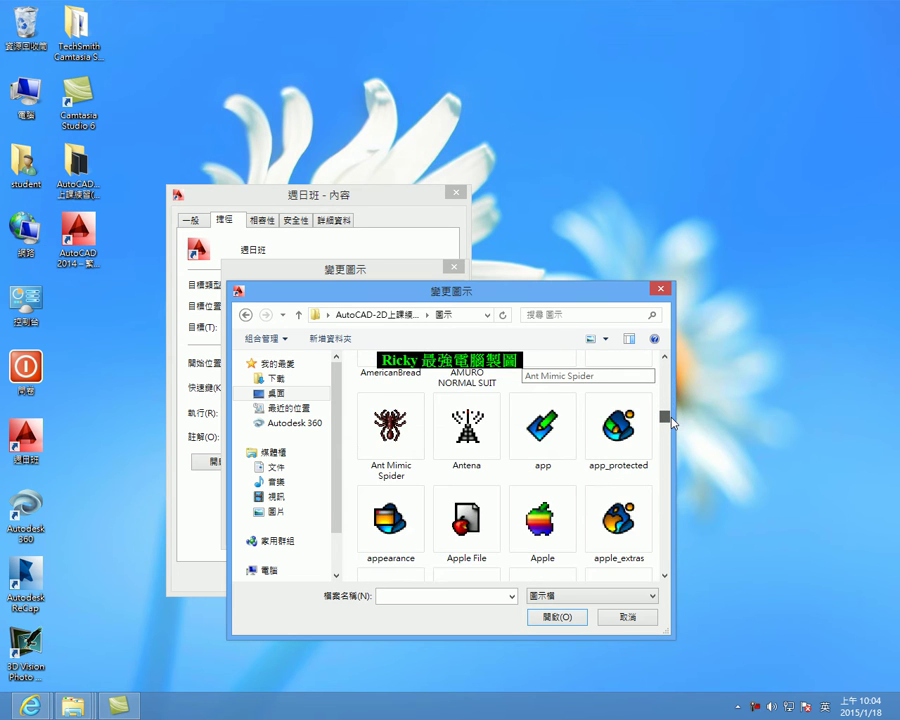
left_click(627, 618)
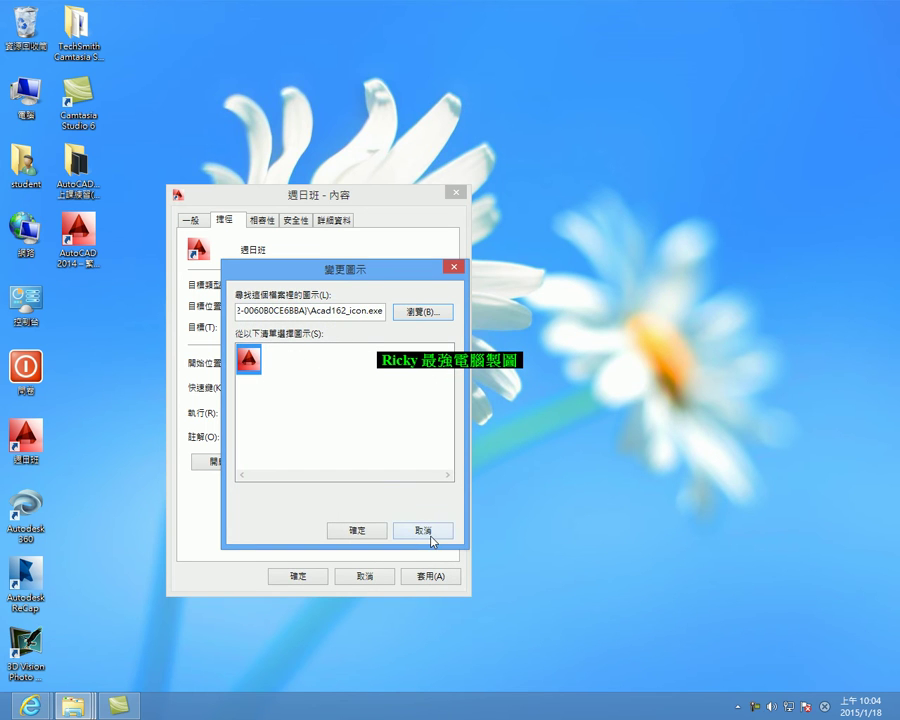
left_click(440, 530)
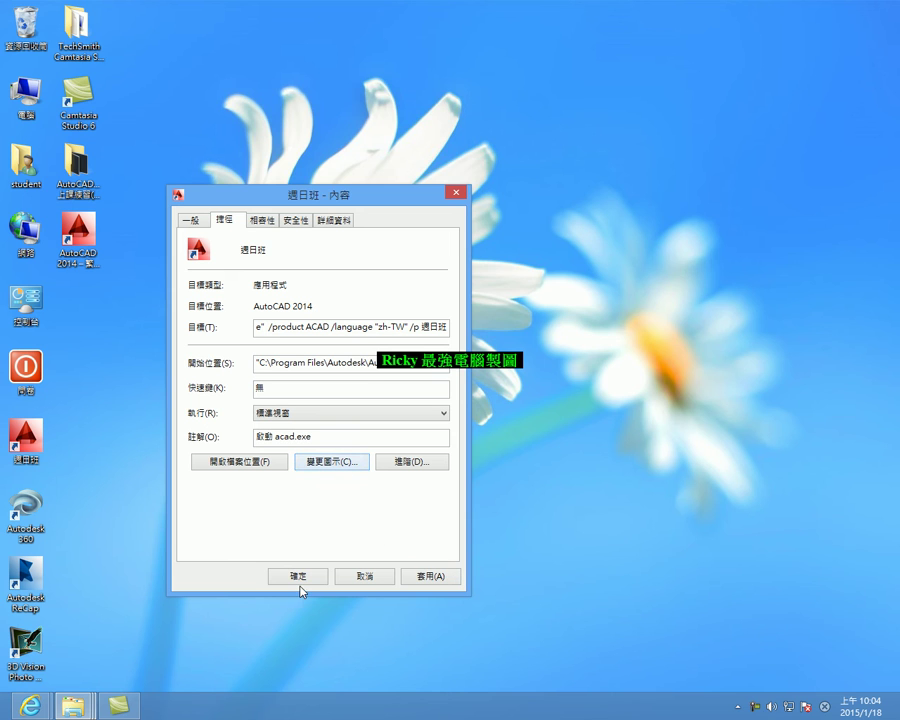
Step: Set the Bart Folder icon from the 圖示 folder and apply the shortcut properties
left_click(334, 464)
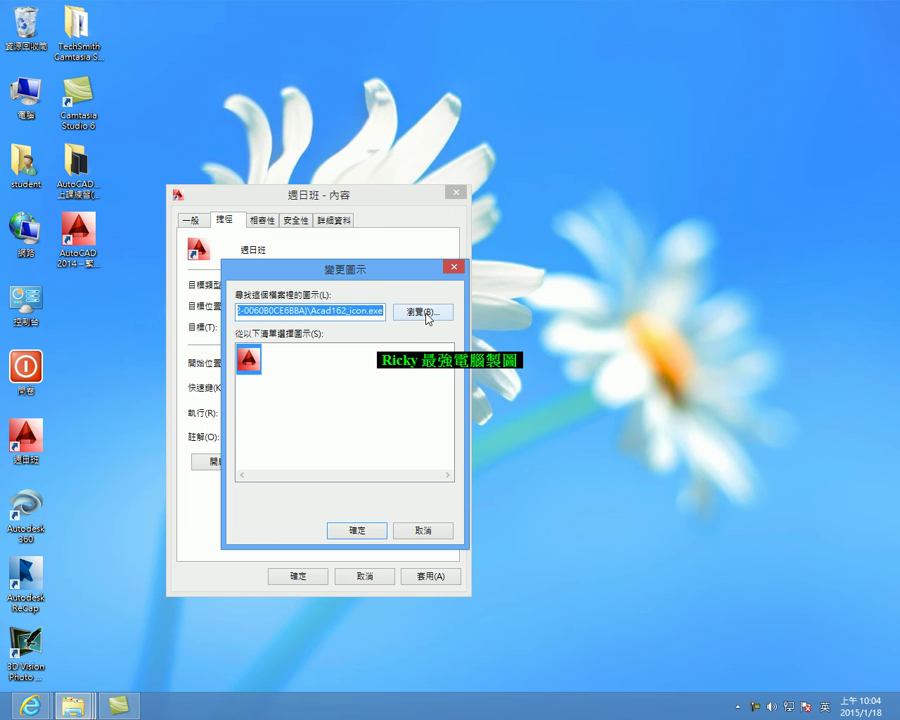
left_click(427, 313)
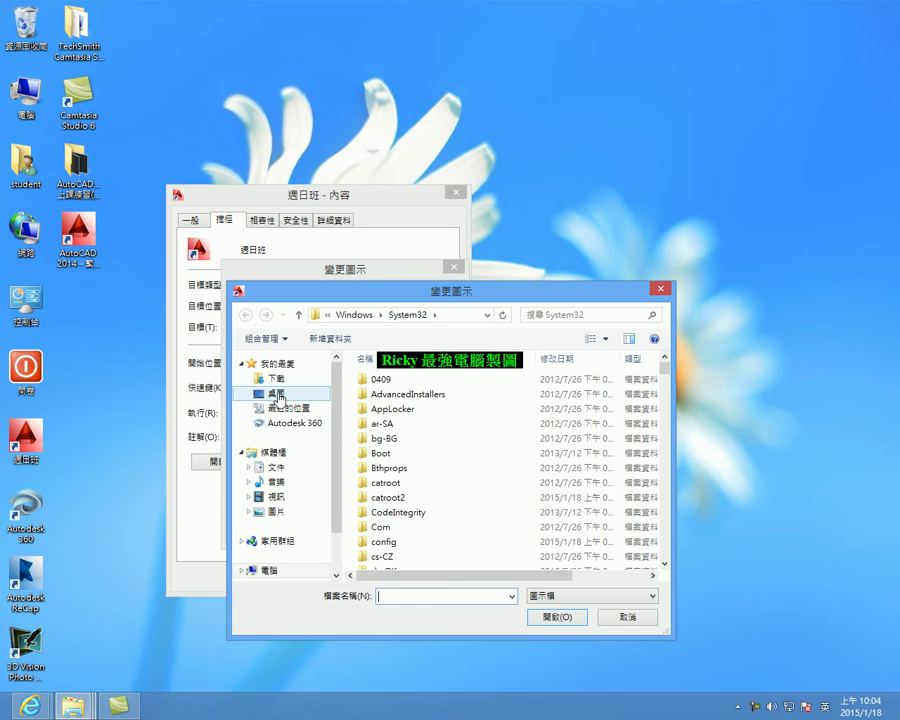
left_click(268, 394)
left_click_drag(663, 377, 668, 488)
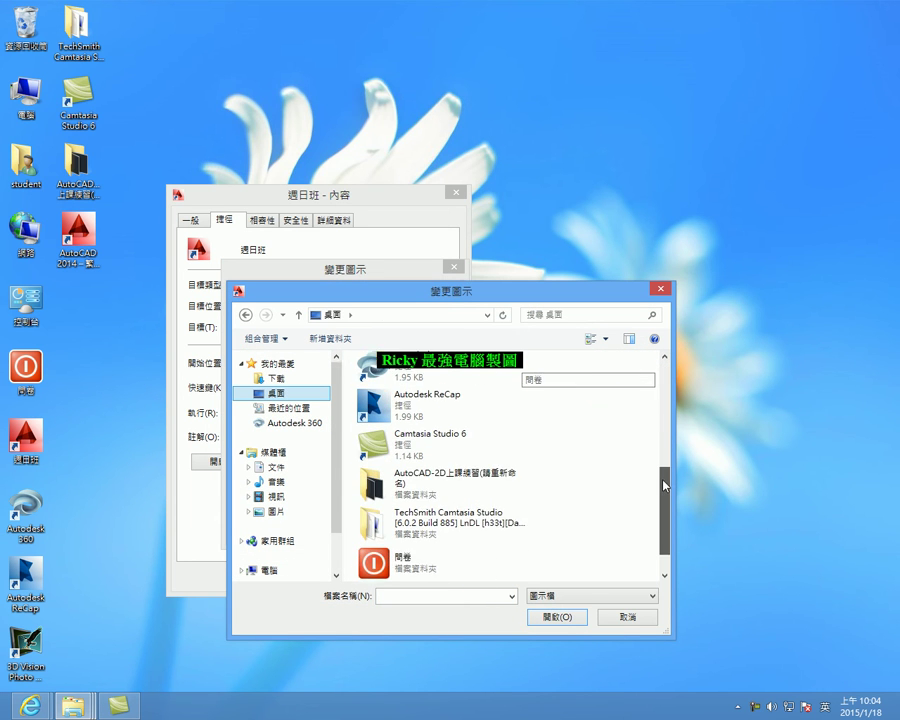
double_click(375, 484)
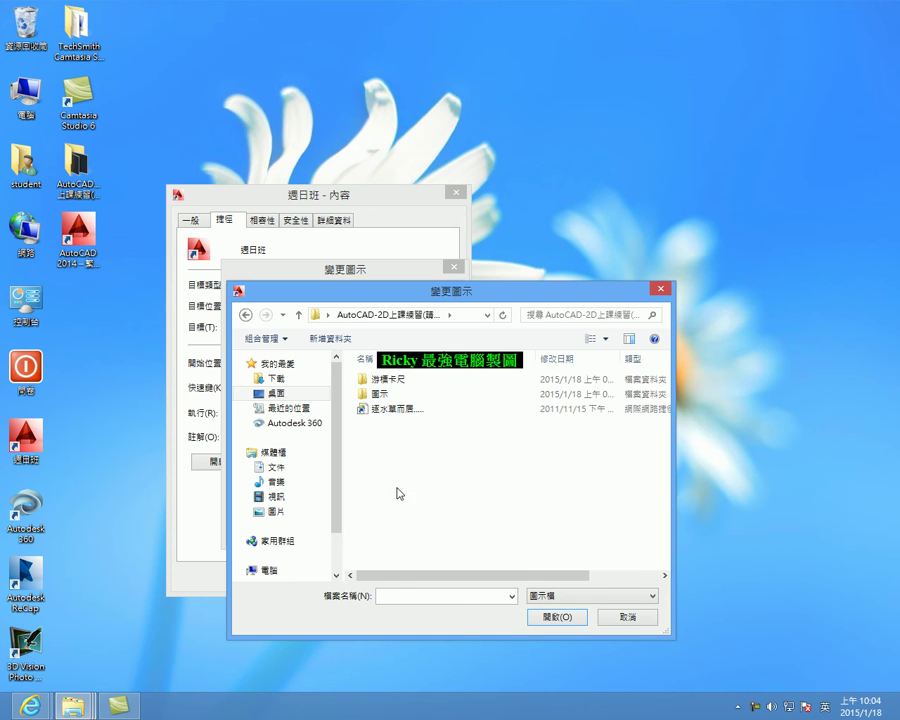
double_click(368, 394)
left_click_drag(664, 362, 675, 428)
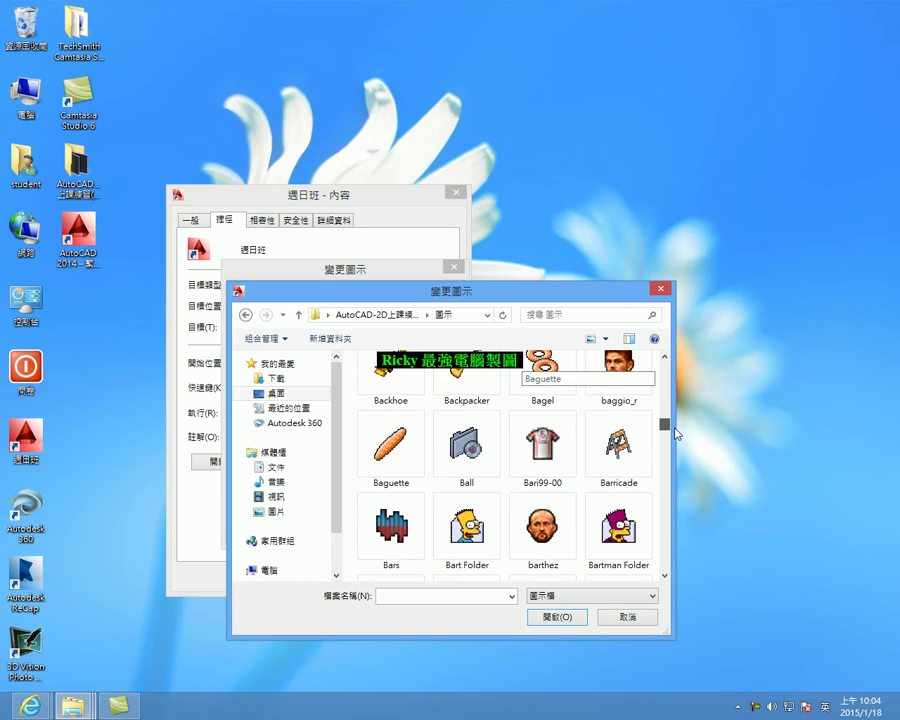
left_click(470, 540)
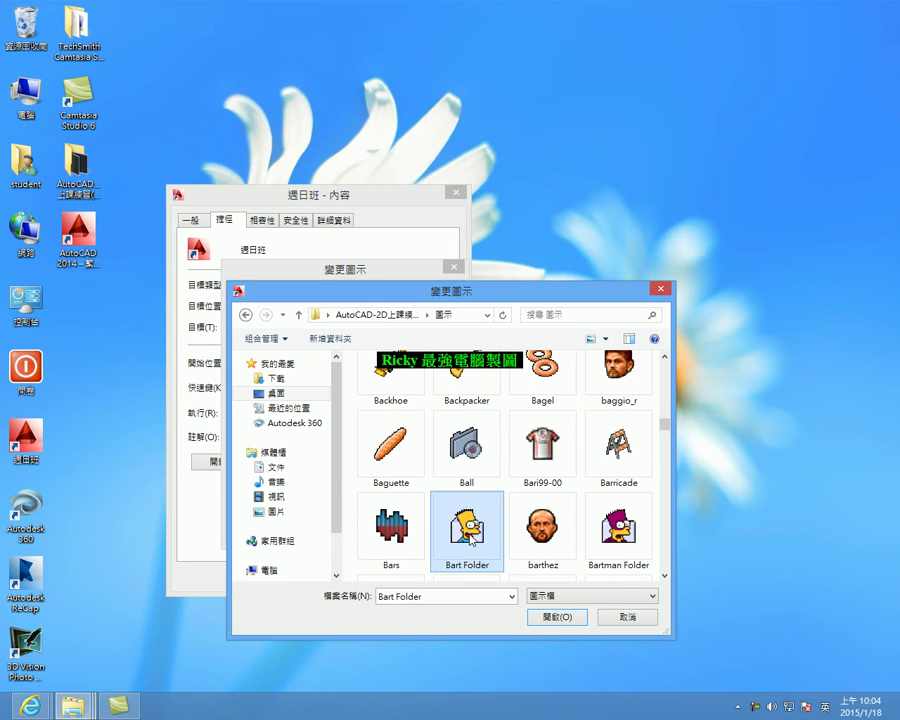
left_click(563, 618)
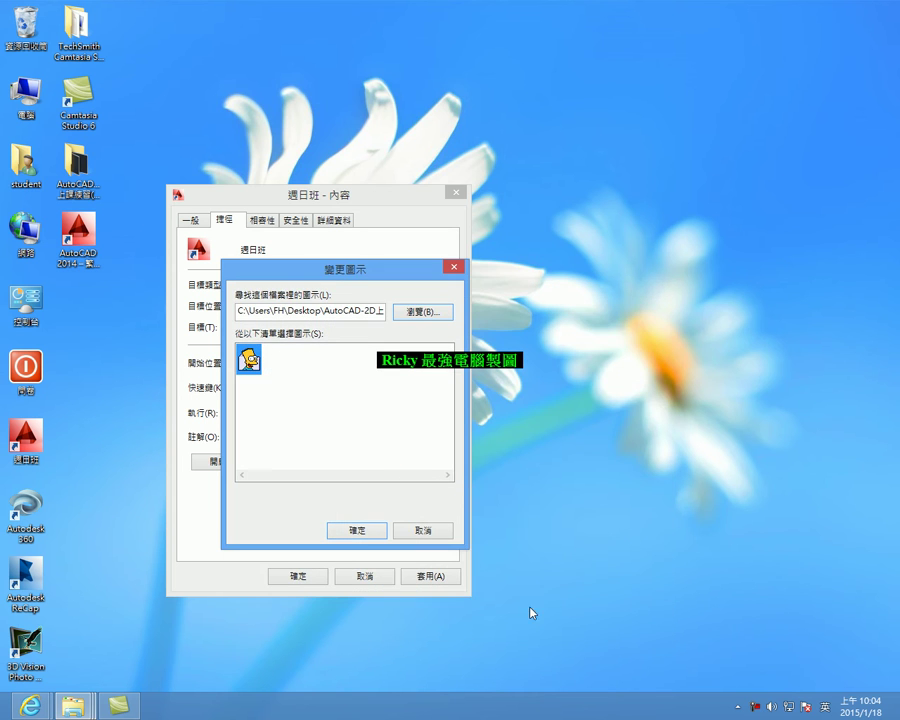
left_click(361, 536)
left_click(290, 578)
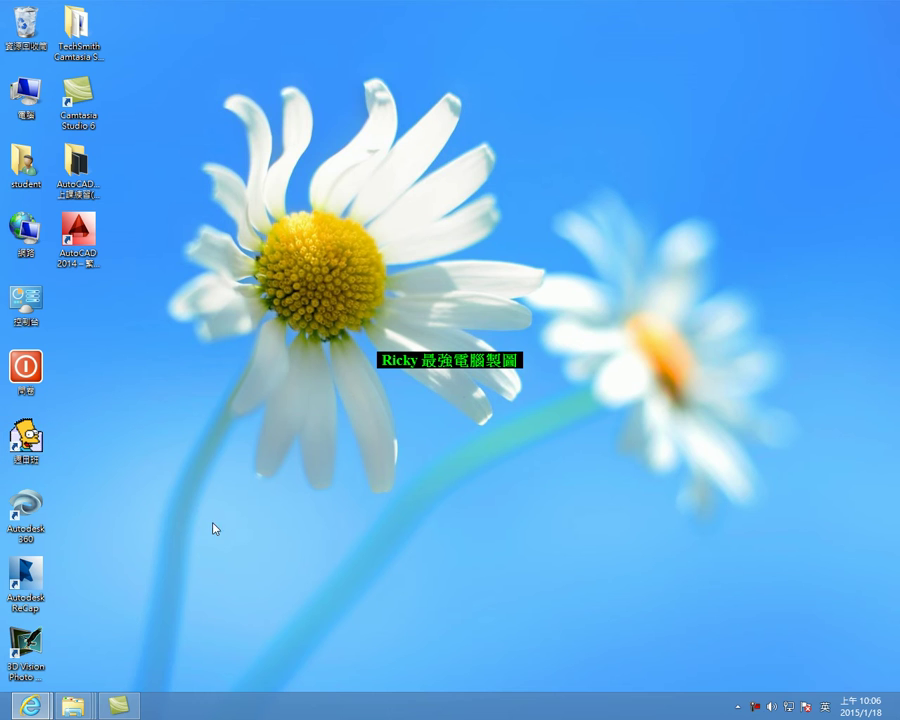
Step: Select the 週日班 shortcut, now showing the Bart icon, to launch it
left_click(24, 452)
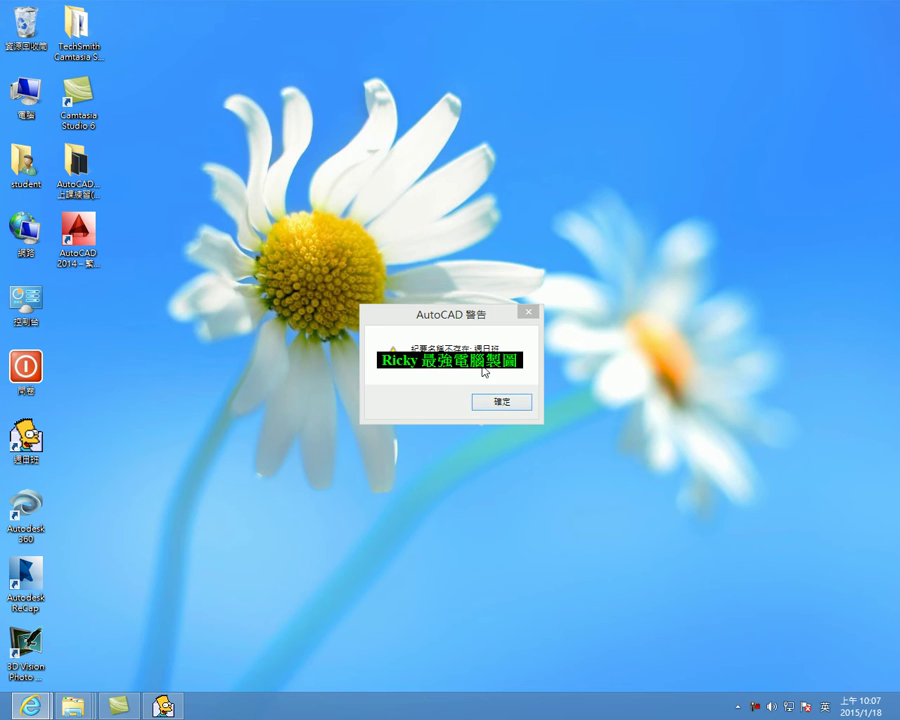
Step: Bring the AutoCAD missing-profile warning for 週日班 to the front
left_click(515, 405)
Step: Accept the 週日班 profile warning, then close the Design Feed panel and Welcome window
left_click(515, 405)
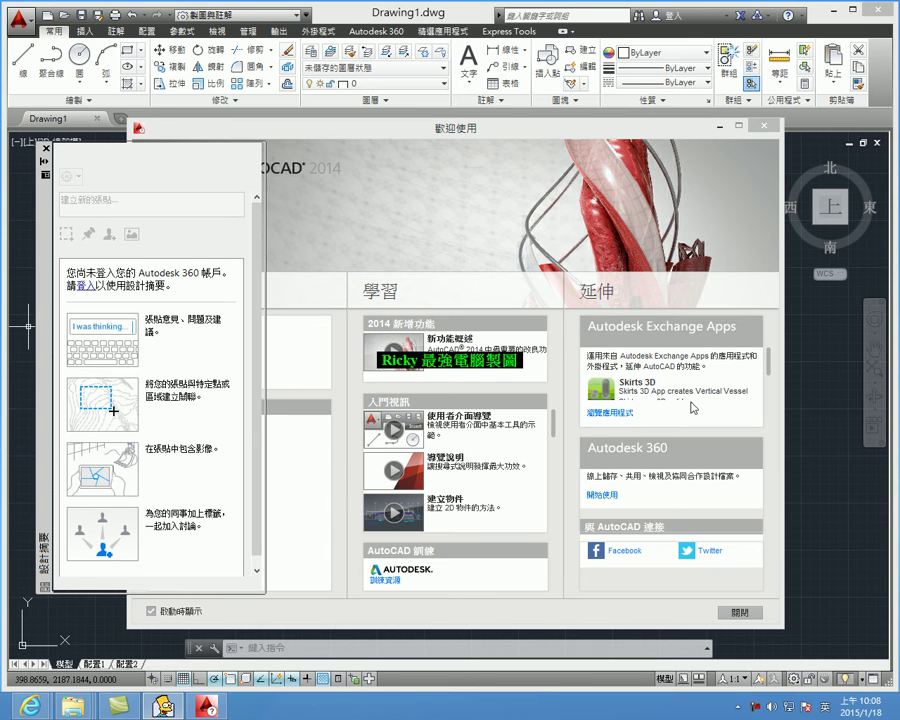
left_click(45, 148)
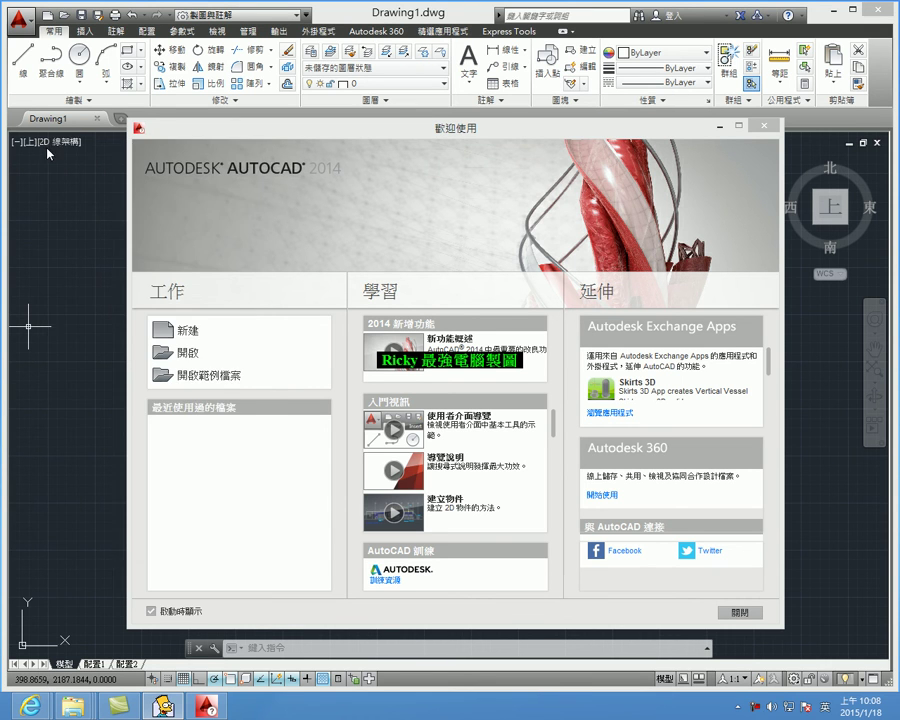
left_click(766, 126)
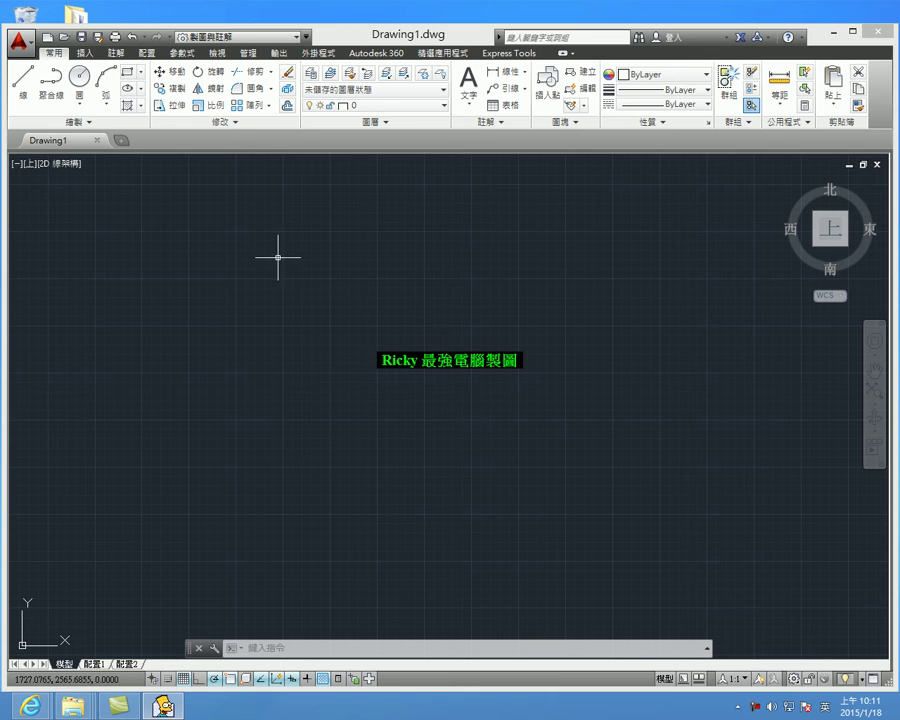
left_click(255, 43)
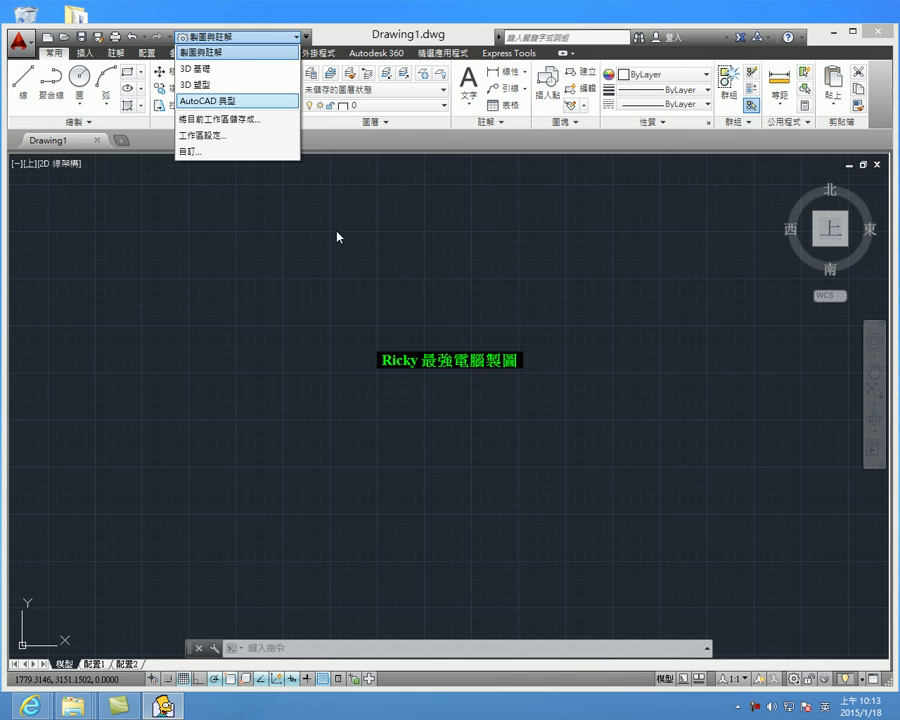
Step: Switch to the 3D 基礎 workspace and inspect the Line and Polygon drop-down menus
key("Escape")
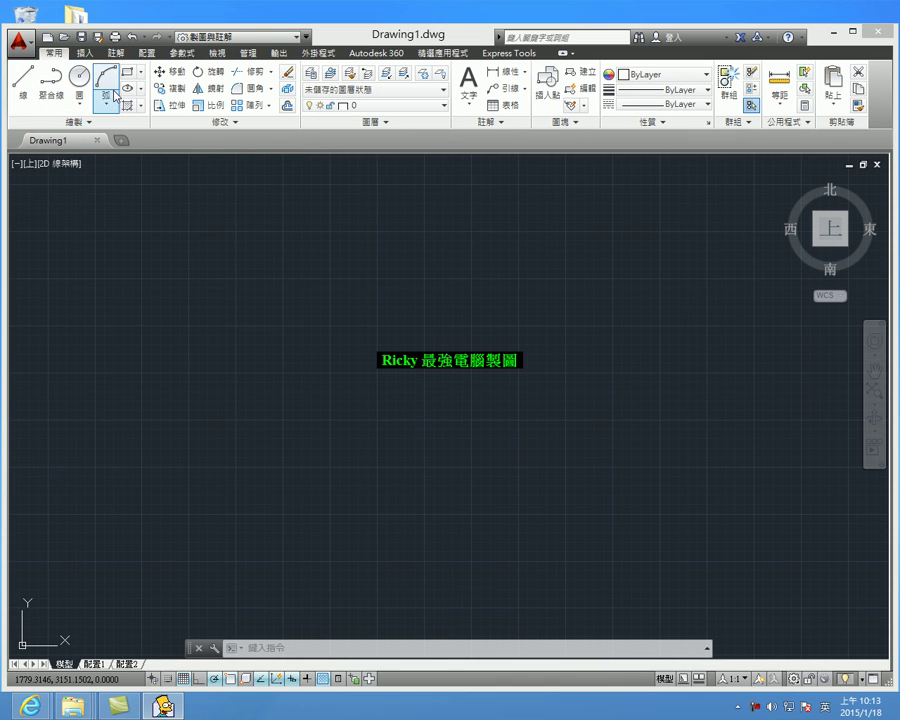
left_click(258, 37)
left_click(219, 69)
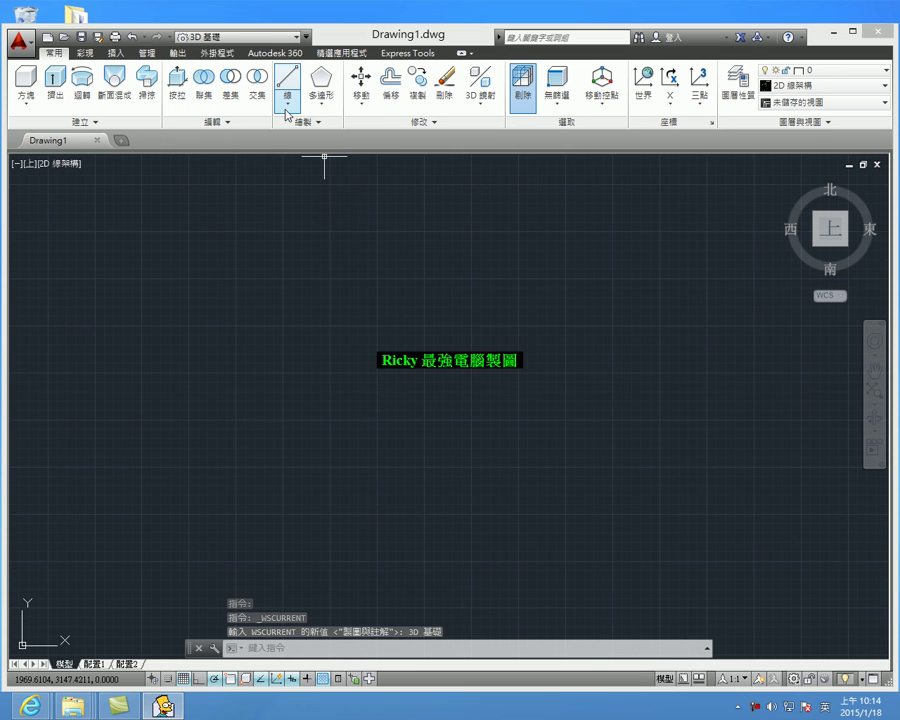
left_click(288, 96)
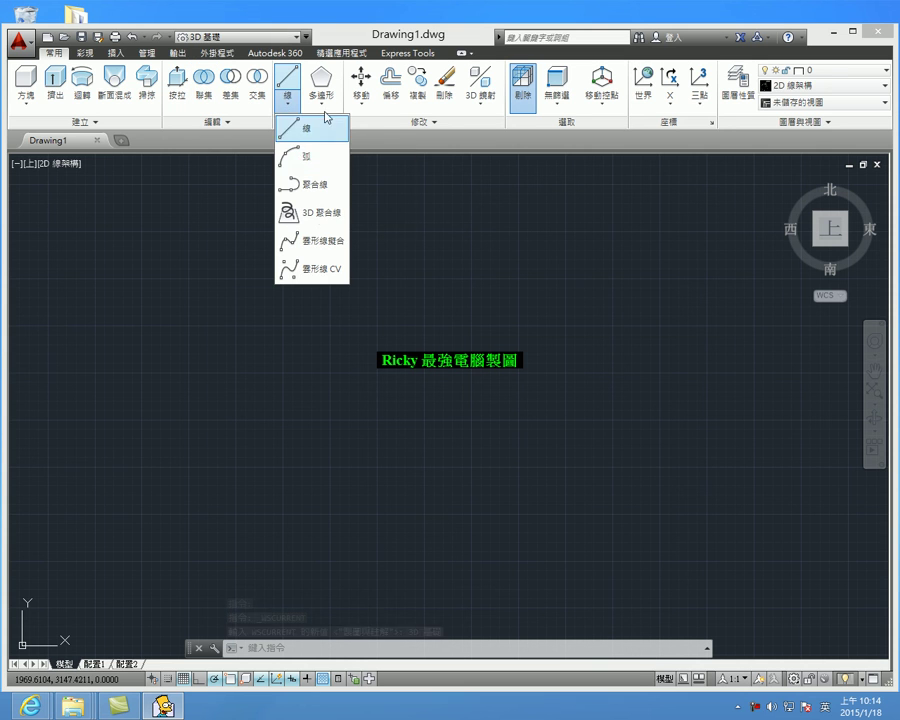
left_click(320, 95)
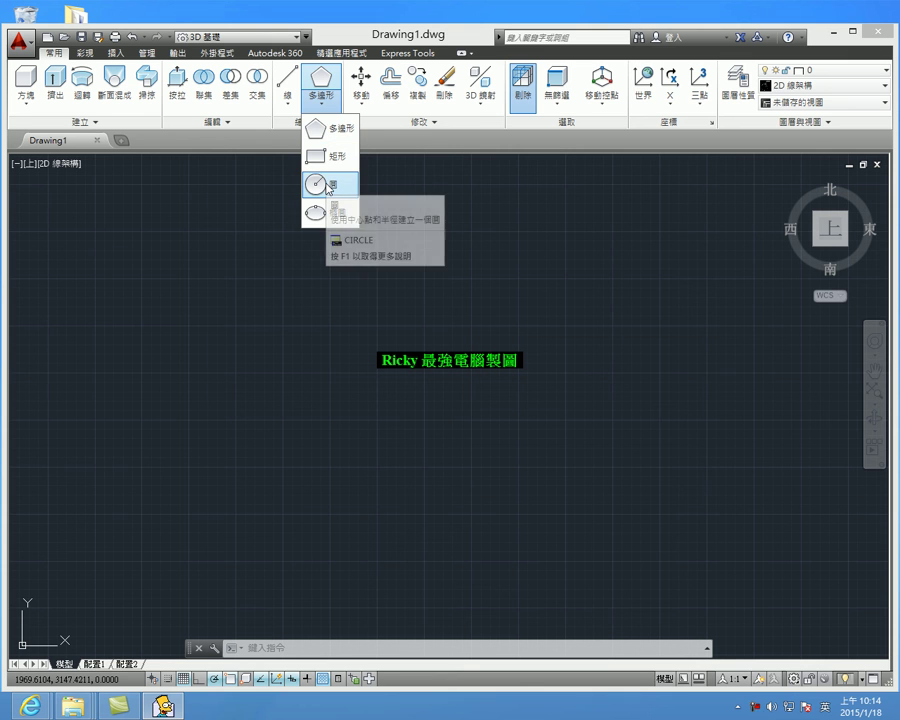
Step: Switch to the 3D 塑型 workspace and reopen the workspace list
left_click(246, 37)
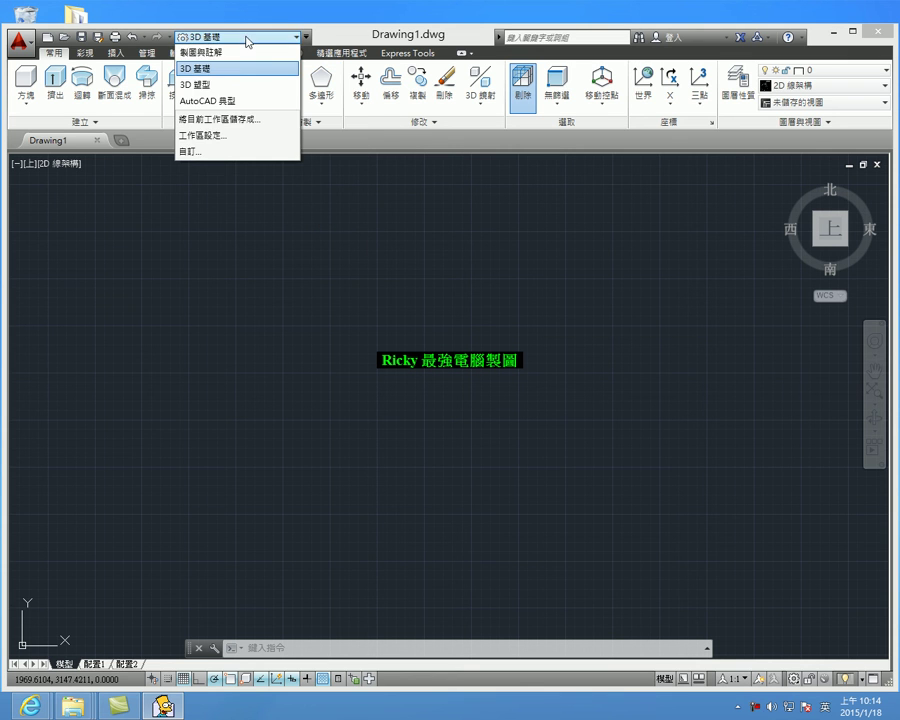
left_click(229, 85)
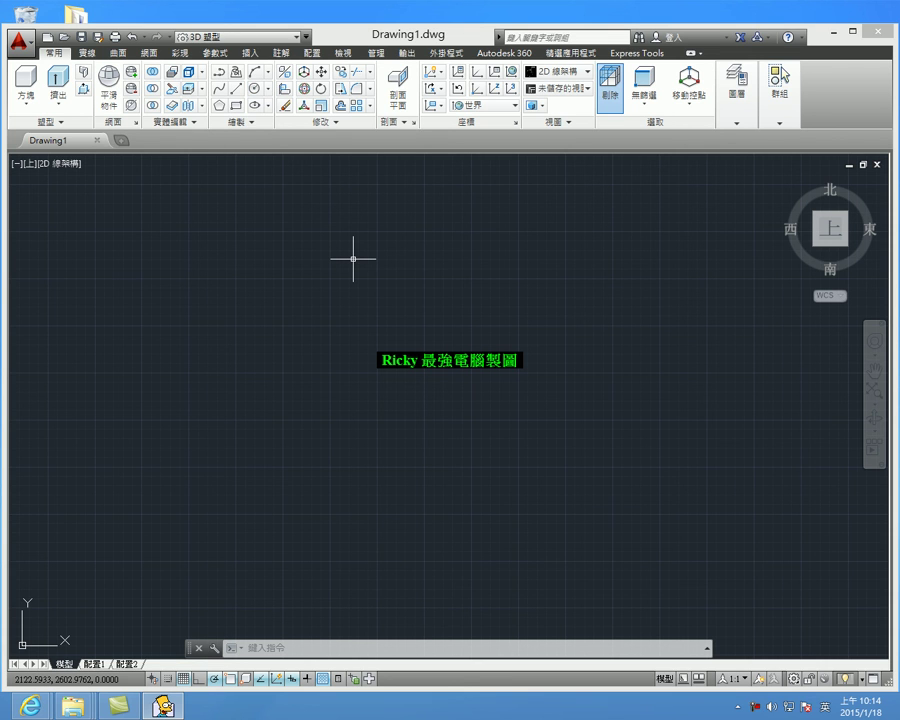
left_click(222, 40)
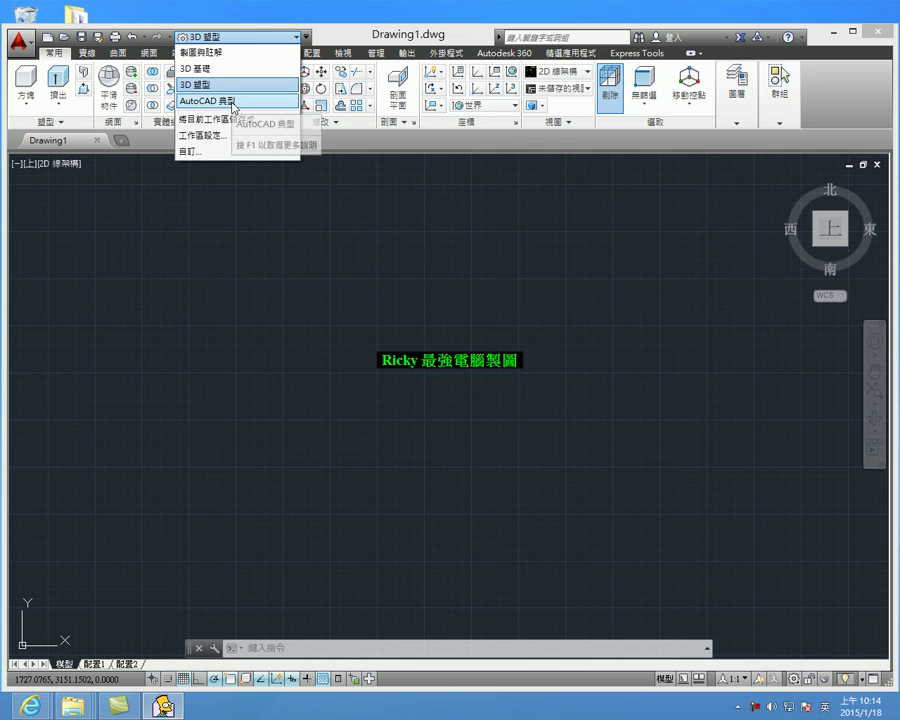
Step: Choose AutoCAD 典型, then close the floating 3D Navigation toolbar and Tool Palettes window
left_click(233, 102)
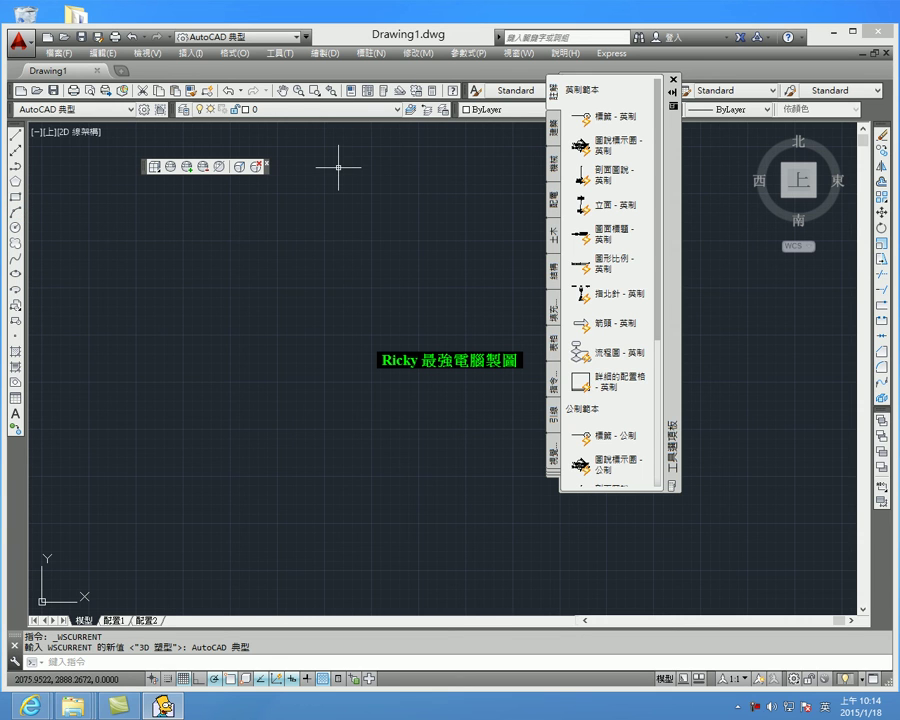
left_click(184, 36)
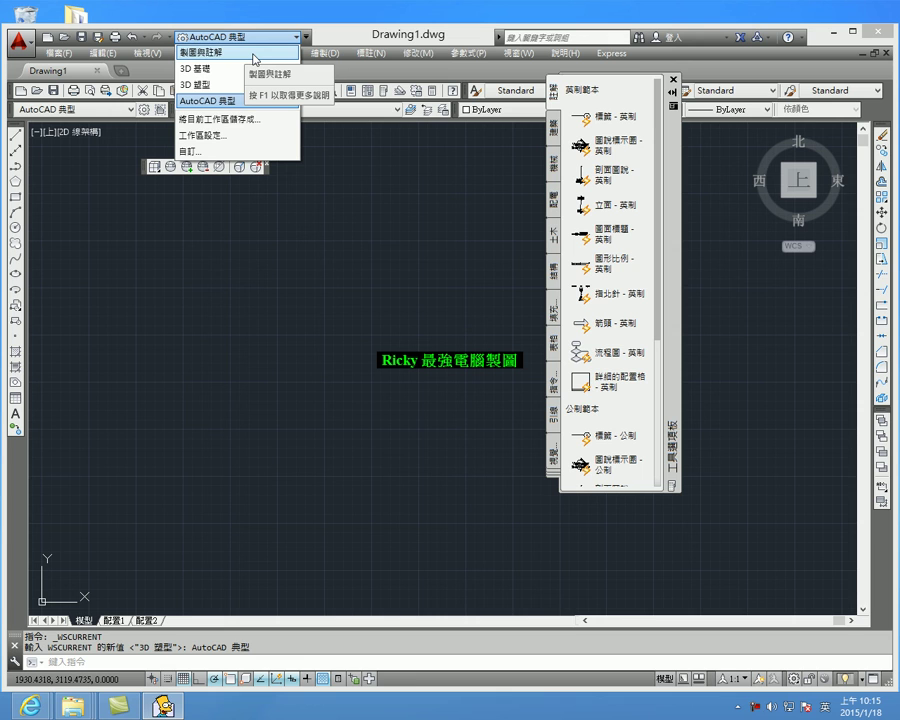
left_click(241, 104)
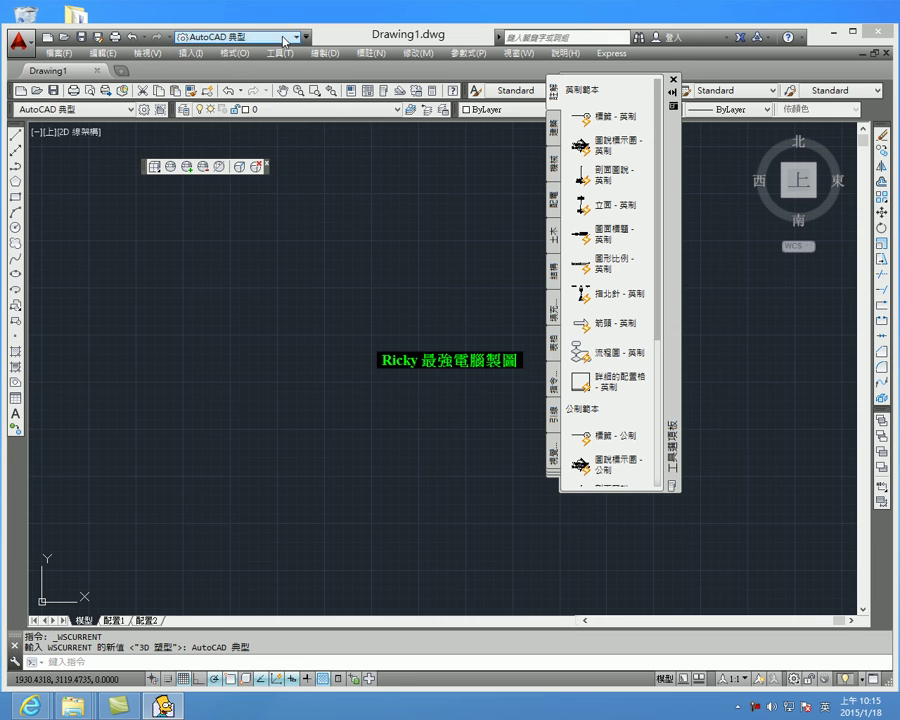
left_click(266, 163)
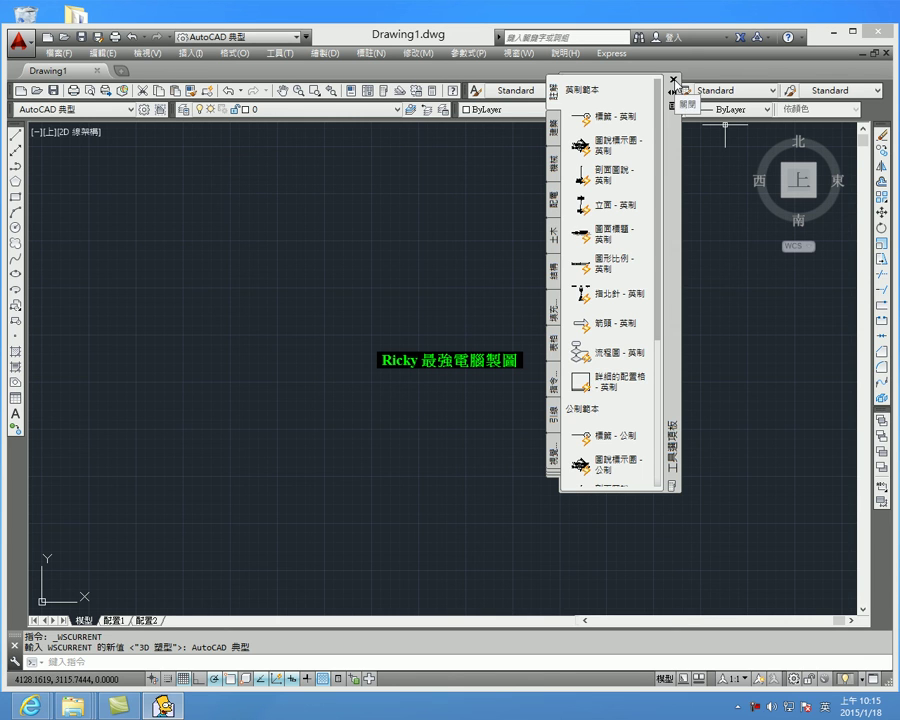
left_click(673, 80)
mouse_move(799, 180)
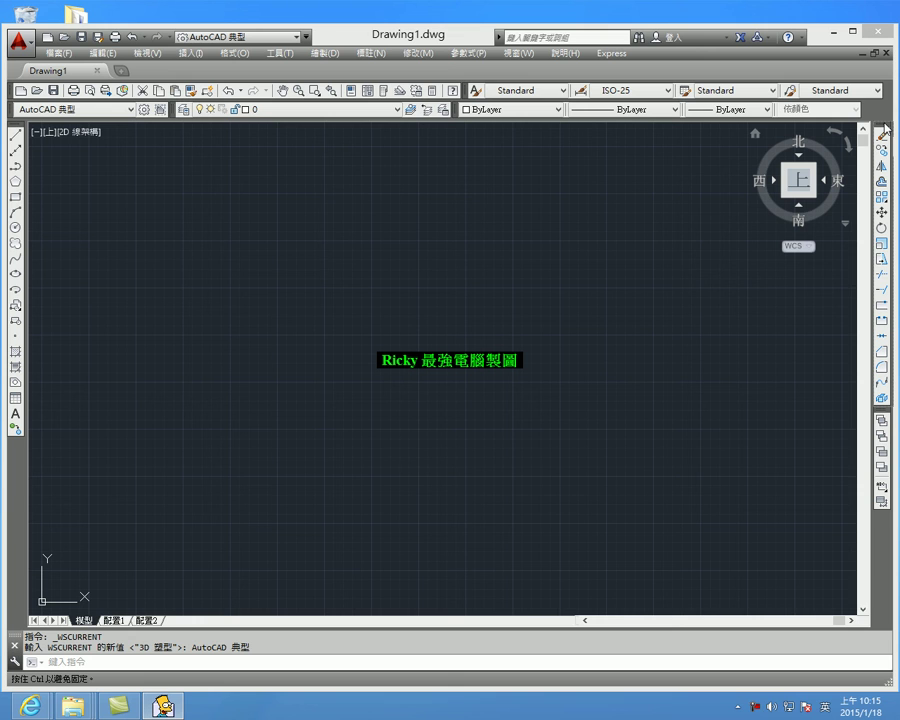
Step: Dock the Modify toolbar on the left edge beside the Draw toolbar
left_click_drag(884, 129, 446, 286)
left_click_drag(258, 264, 135, 200)
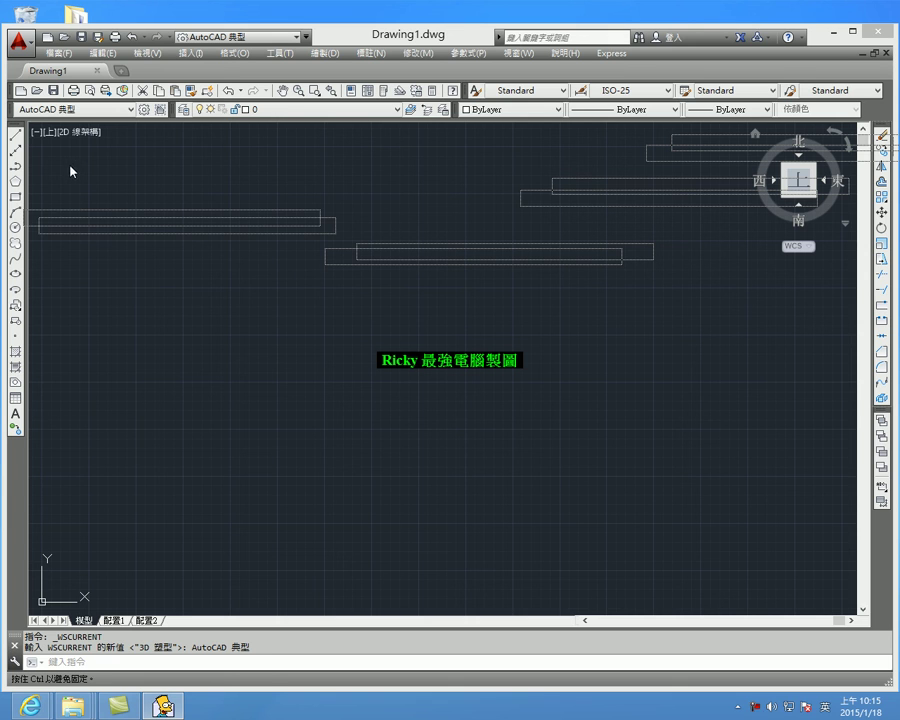
left_click_drag(50, 158, 30, 130)
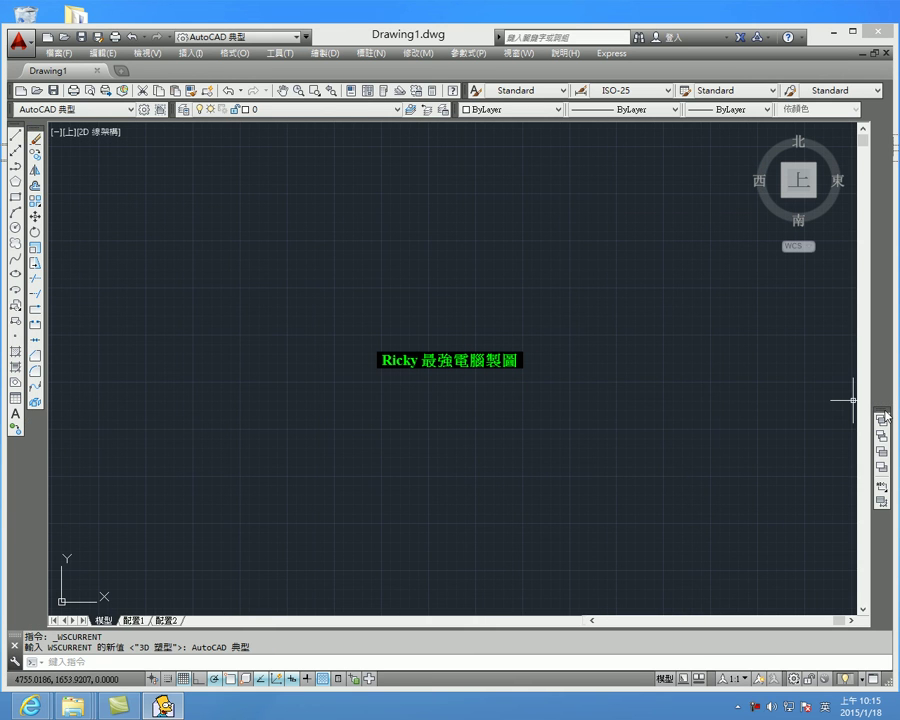
Step: Undock the Draw Order toolbar and close it
left_click_drag(884, 416, 761, 393)
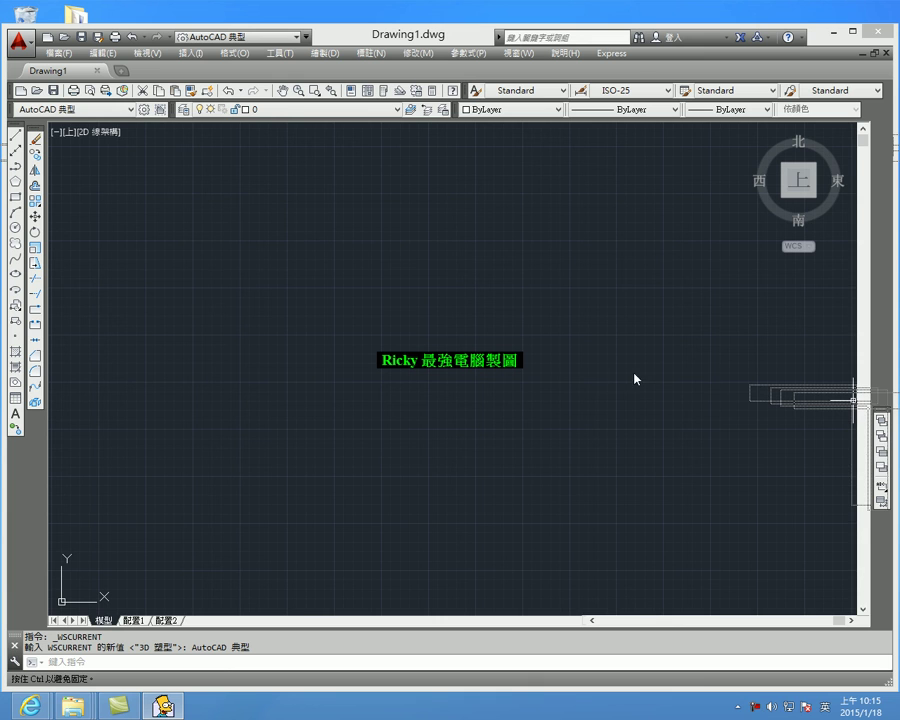
left_click_drag(853, 399, 626, 366)
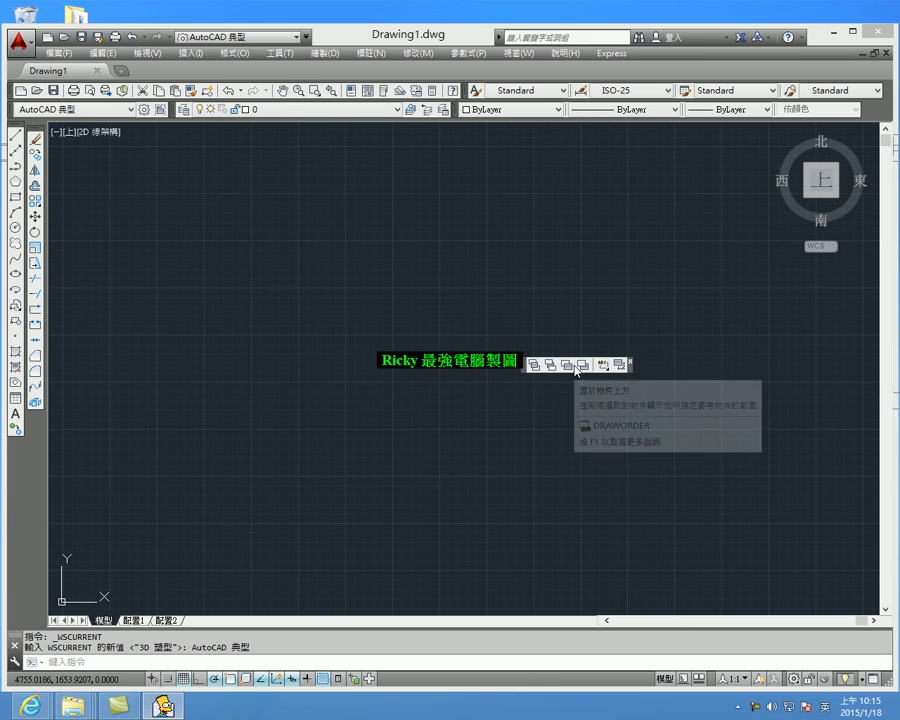
left_click(622, 362)
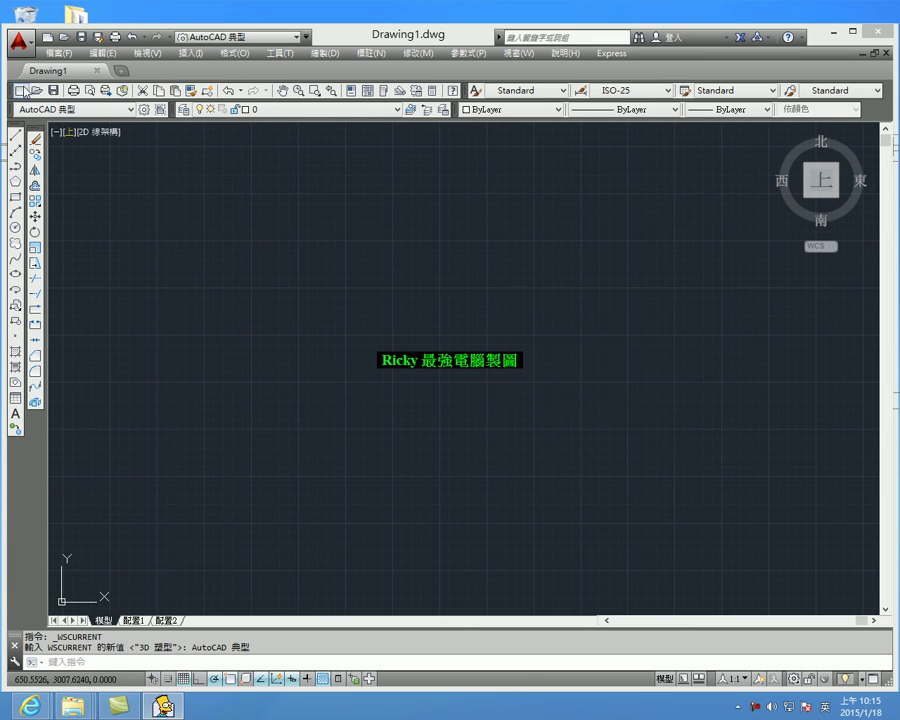